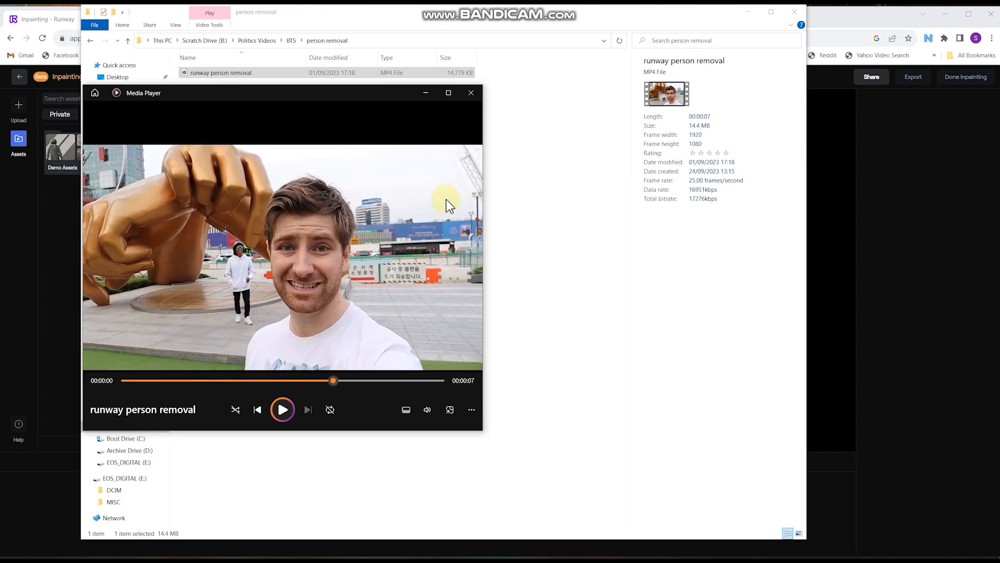
Close the source video preview and start a new Inpainting project from Runway's video editing tools
left_click(470, 92)
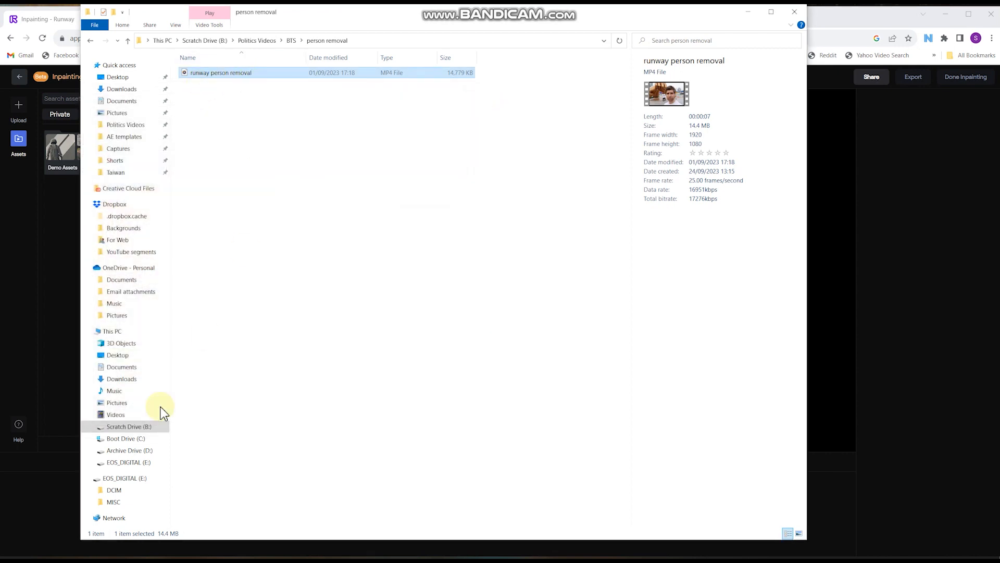
left_click(25, 274)
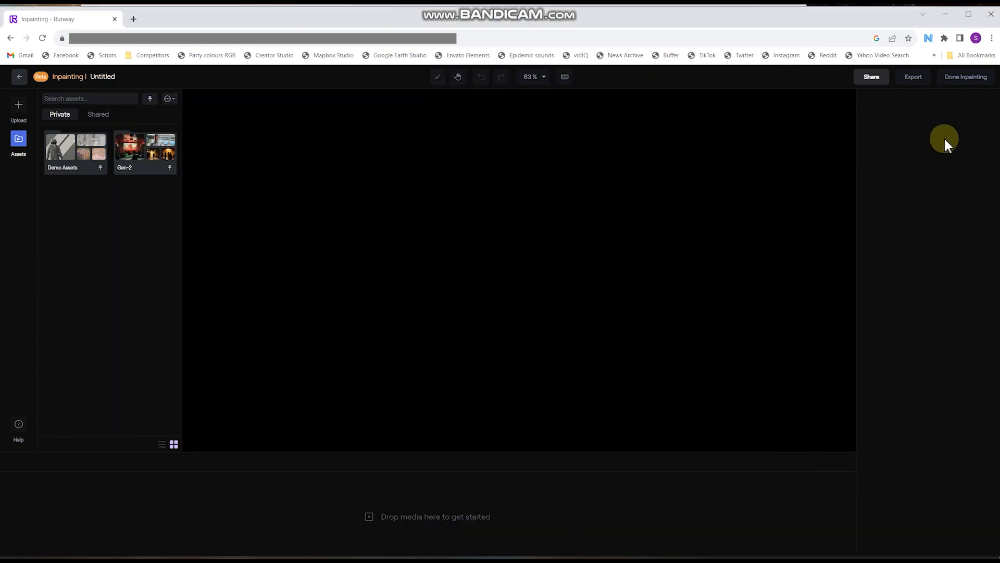
left_click(21, 78)
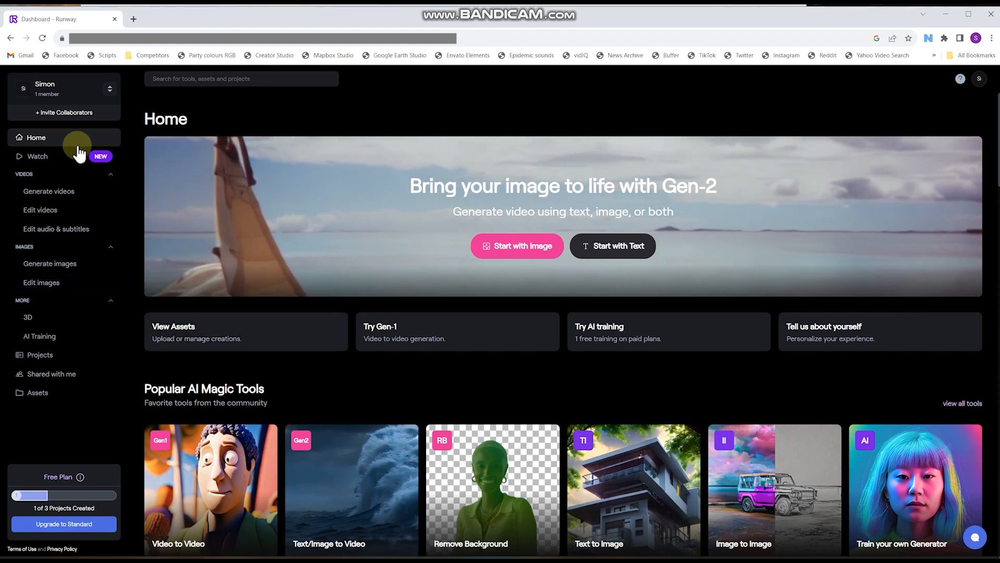
left_click(49, 208)
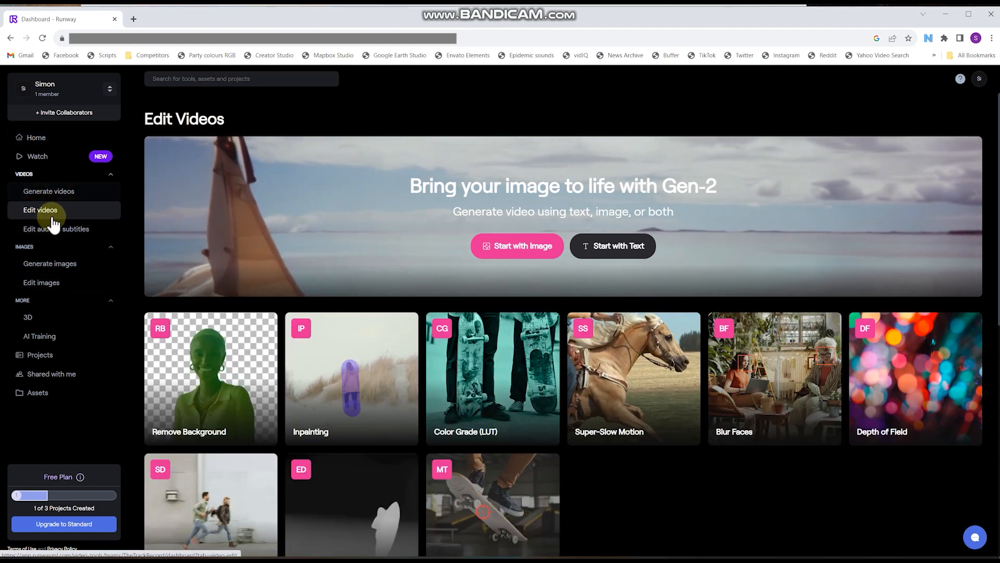
left_click(331, 393)
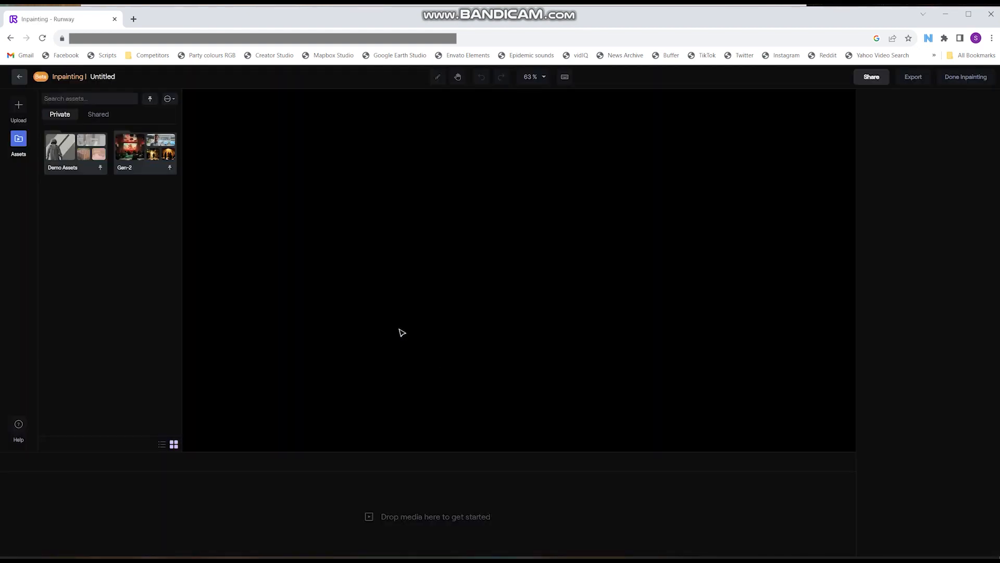
Upload the "runway person removal" video from the Politics Videos > BTS > person removal folder
left_click(20, 105)
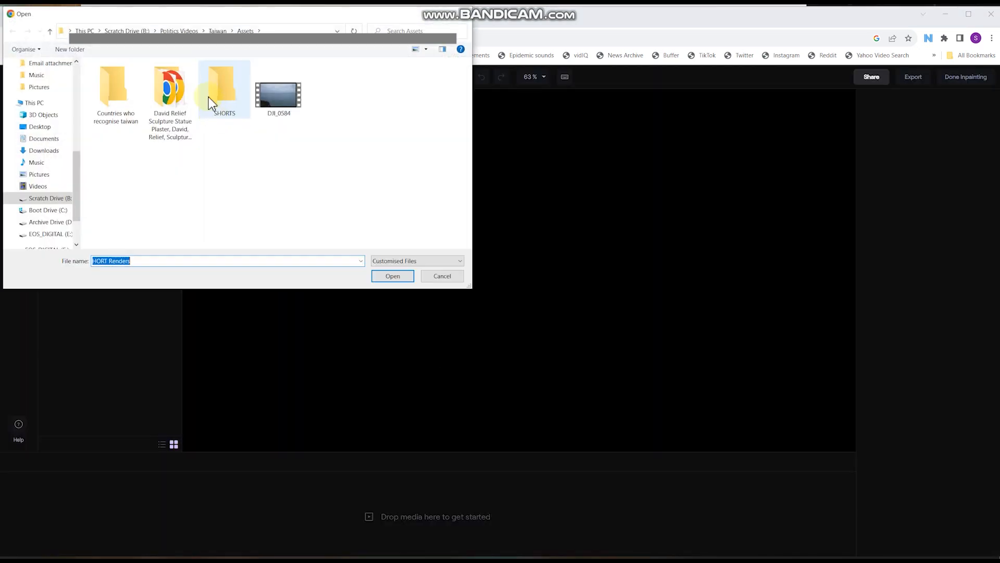
left_click(179, 31)
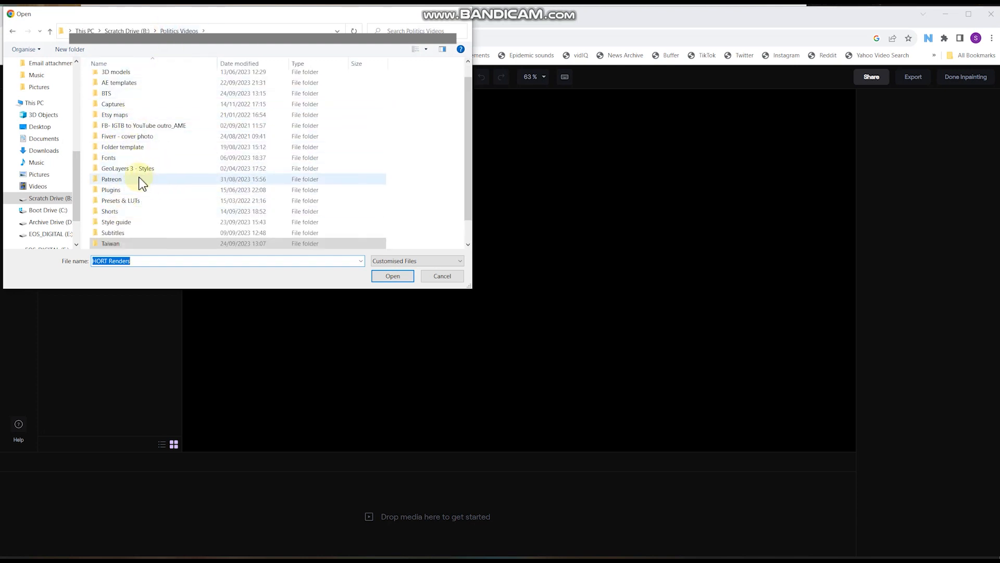
scroll(133, 202, "up", 2)
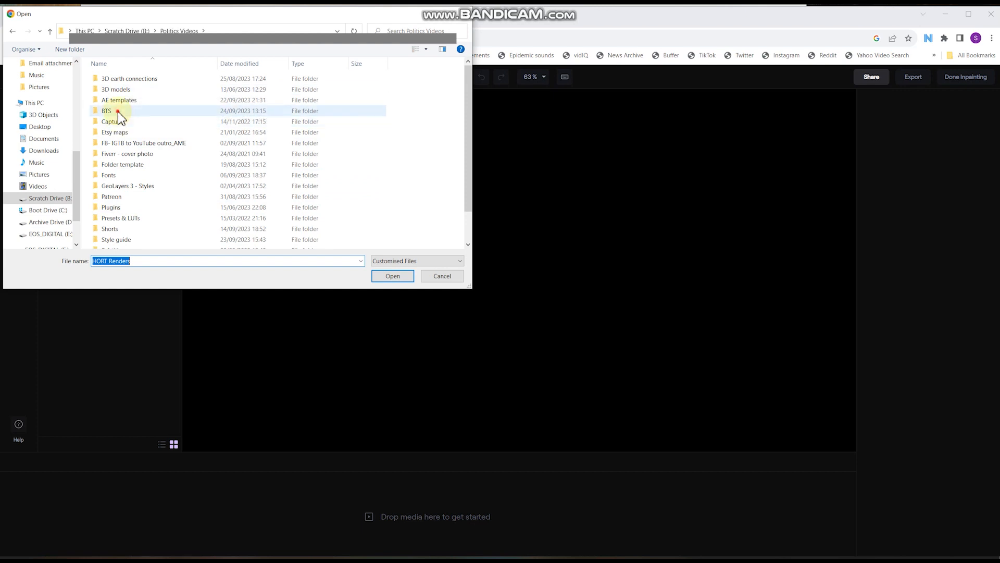
double_click(118, 113)
double_click(138, 115)
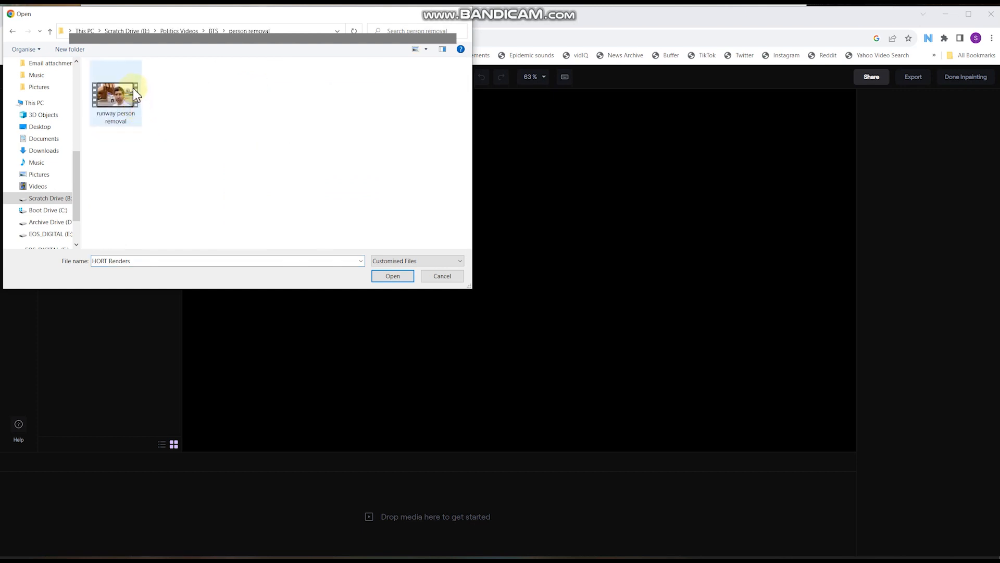
double_click(137, 95)
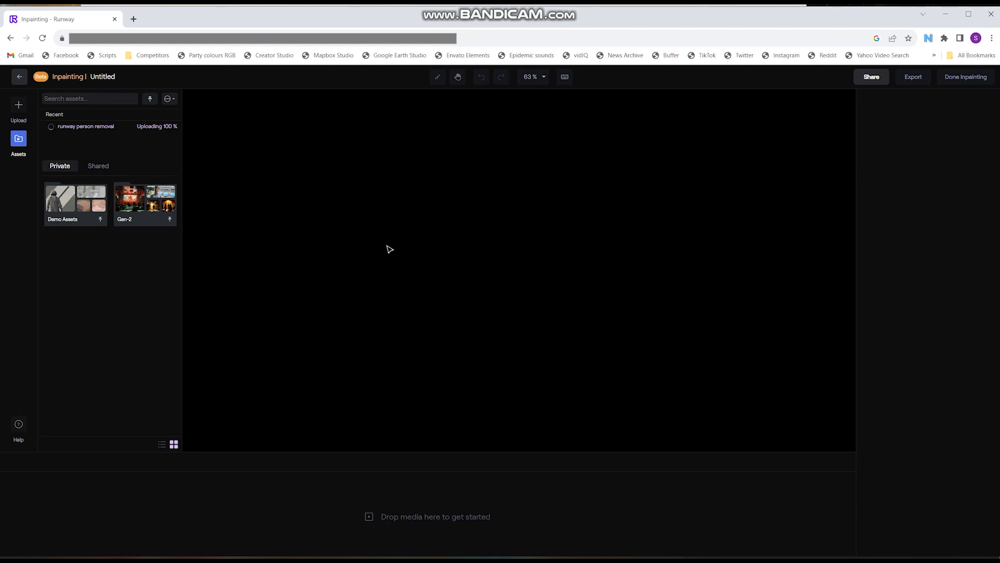
Load the uploaded clip into the inpainting workspace and brush over the person standing in the background
left_click(72, 211)
mouse_move(72, 211)
left_mouse_down()
mouse_move(241, 224)
mouse_move(315, 243)
left_mouse_up()
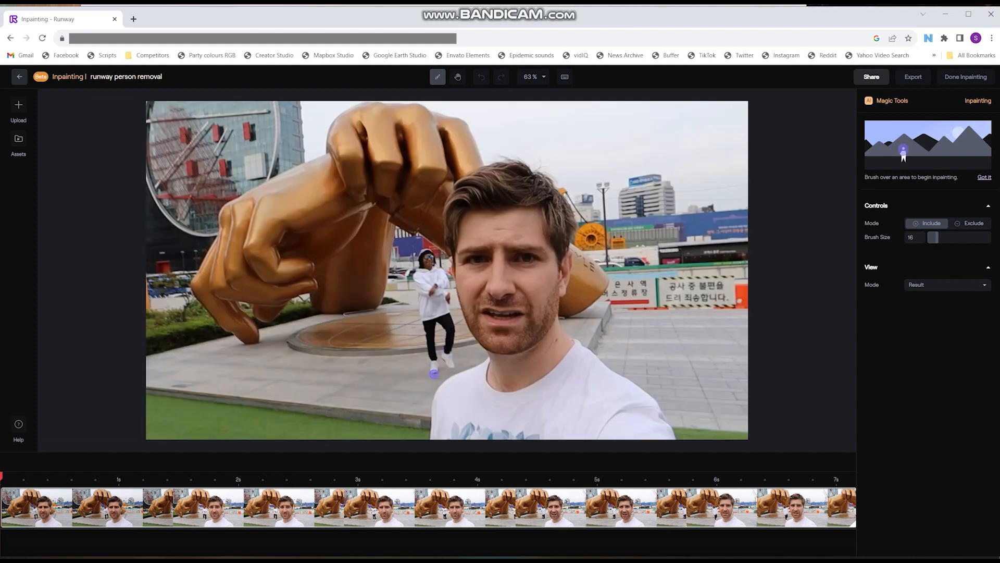
left_click_drag(434, 374, 434, 359)
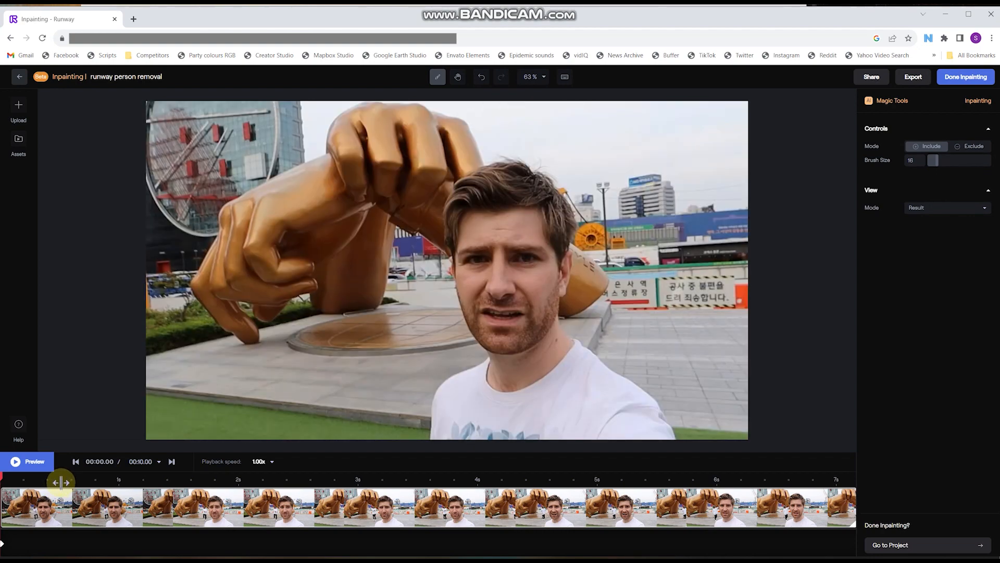
Check the person removal along the timeline to the end of the clip and finish inpainting
left_click_drag(62, 480, 319, 480)
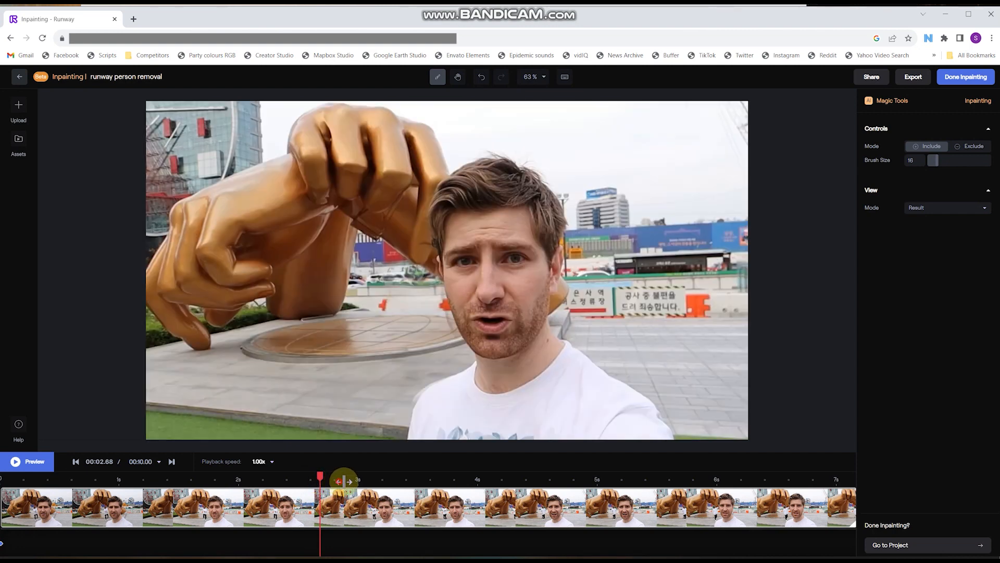
left_click_drag(344, 480, 848, 485)
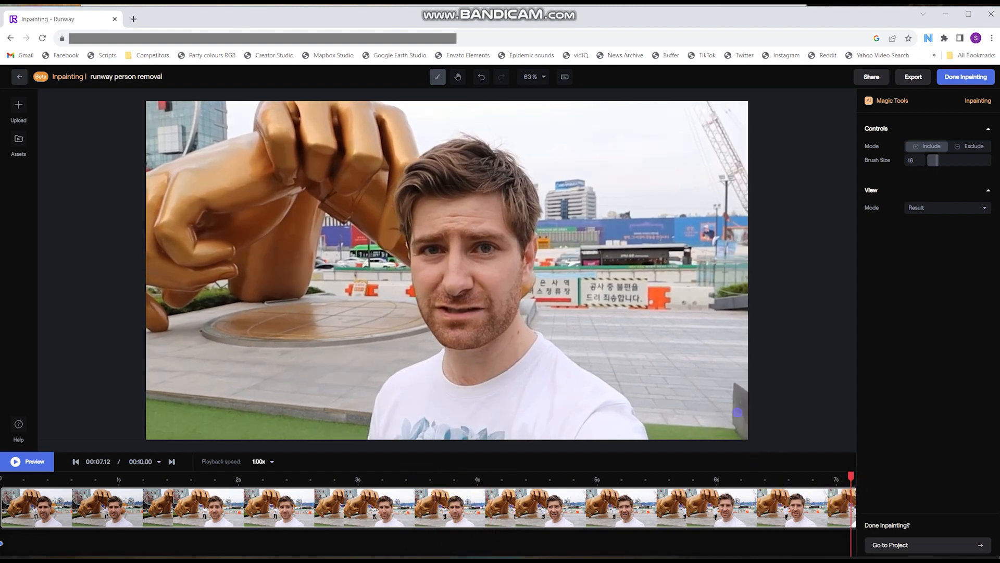
left_click(967, 82)
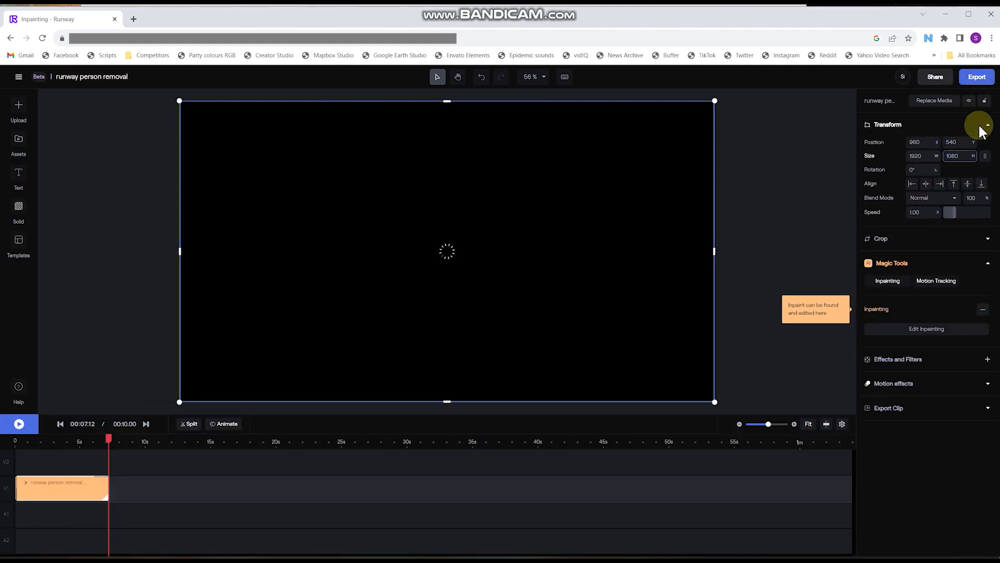
Export the inpainted video at 720p in MP4 format as "runway person removal 720p"
left_click(977, 77)
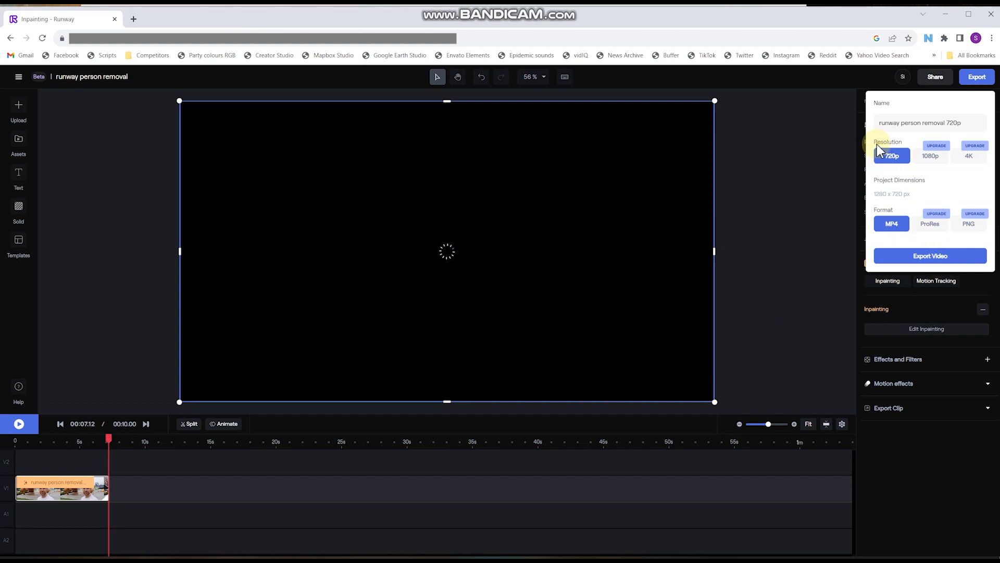
left_click(911, 258)
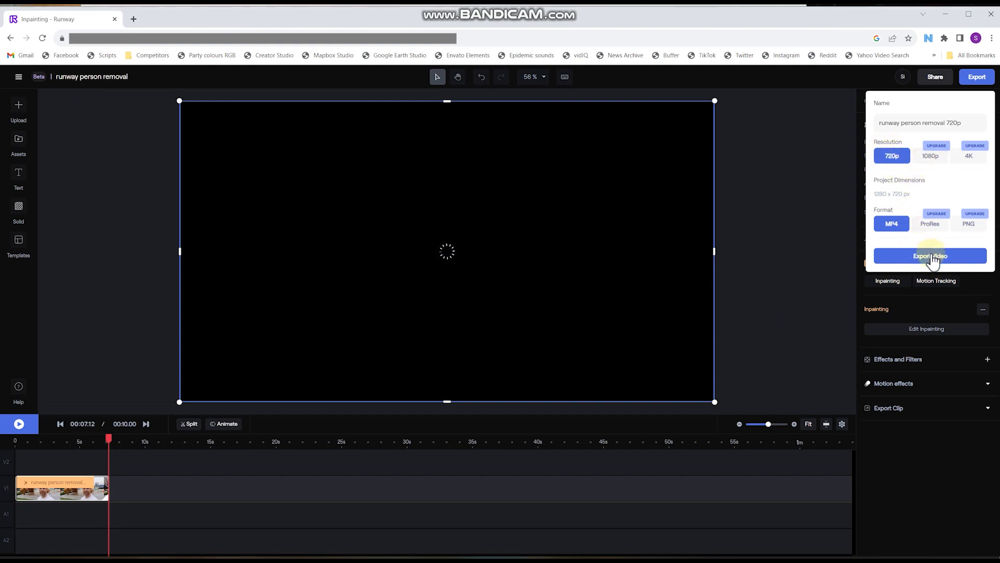
left_click(928, 260)
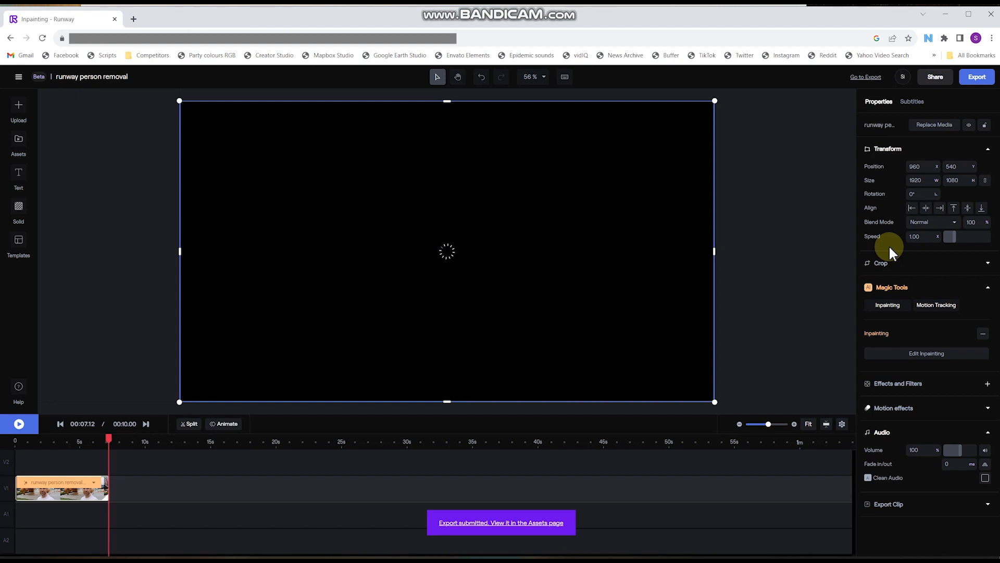
Go to the Assets page and download the exported "runway person removal 720p.mp4"
left_click(527, 523)
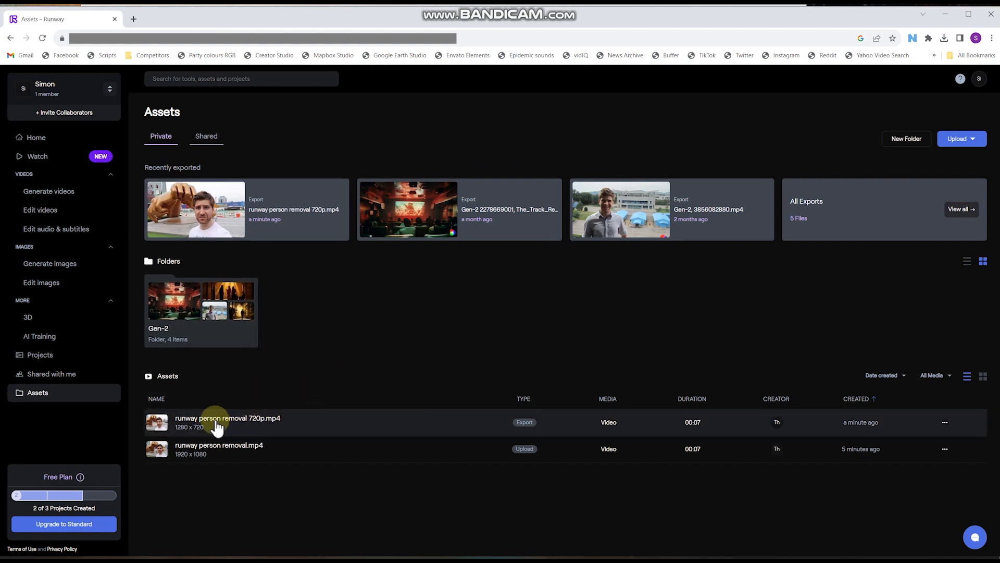
left_click(945, 422)
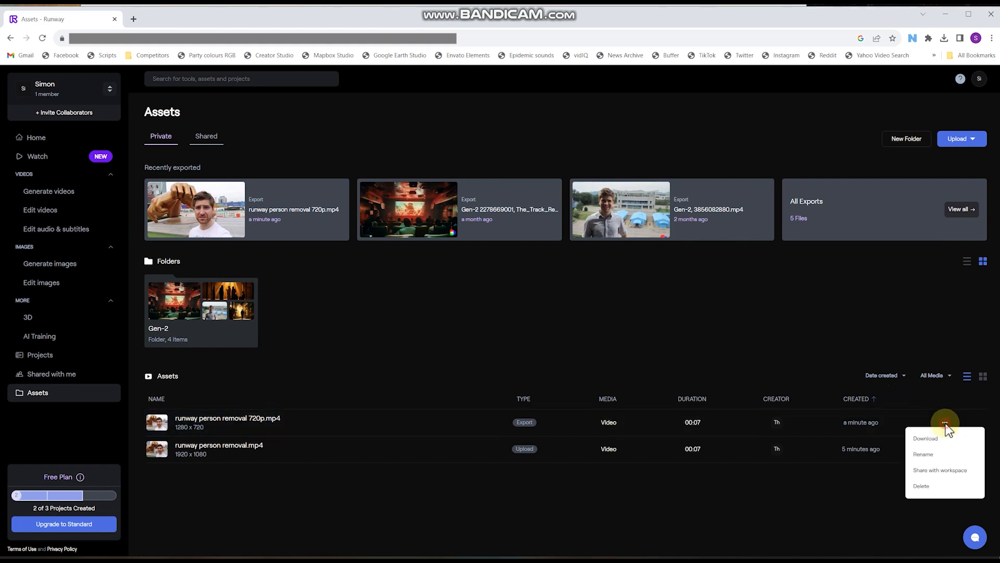
left_click(939, 442)
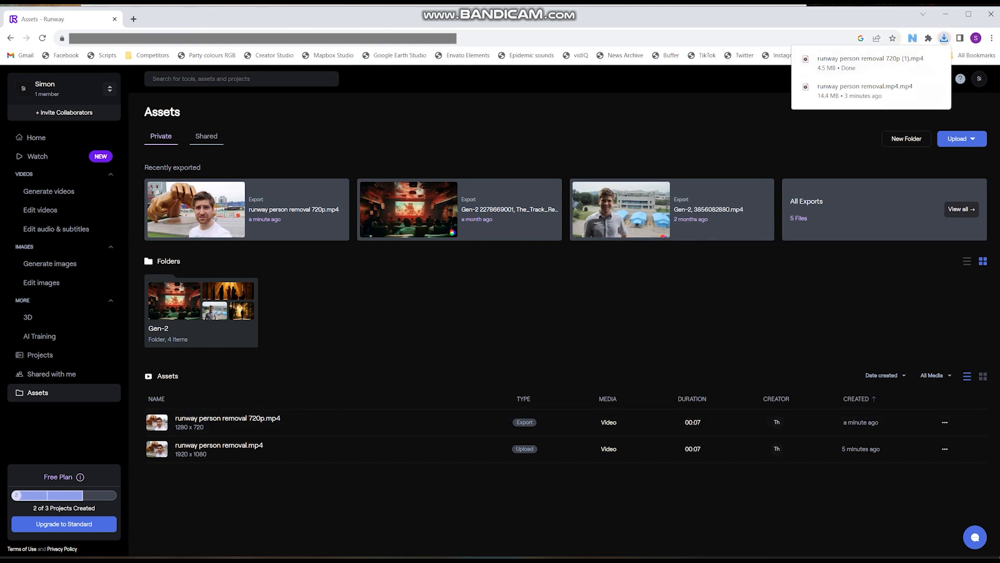
Switch to After Effects and create a new 1920x1080, 25 fps composition named Comp 1
key("super+s")
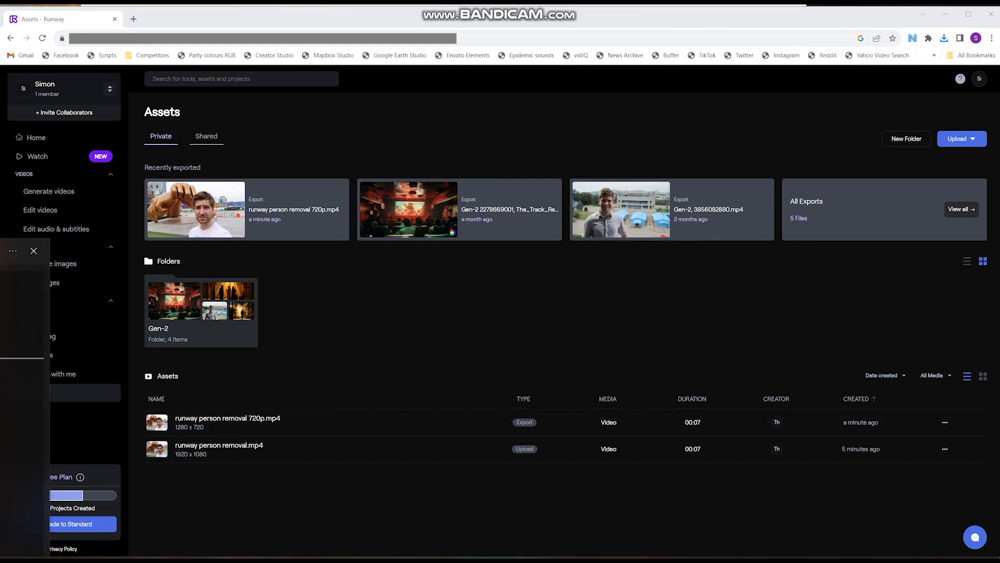
left_click(536, 226)
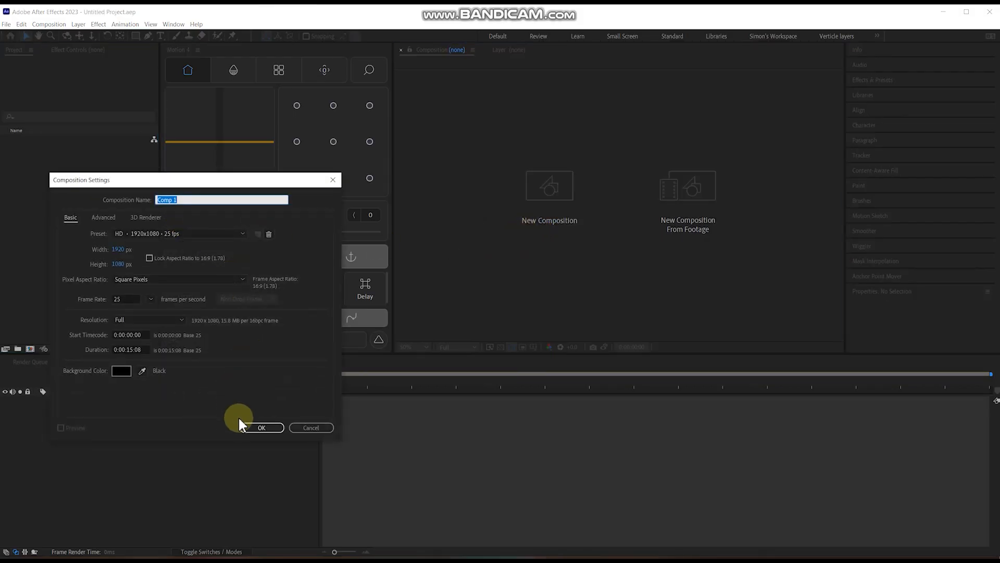
left_click(253, 425)
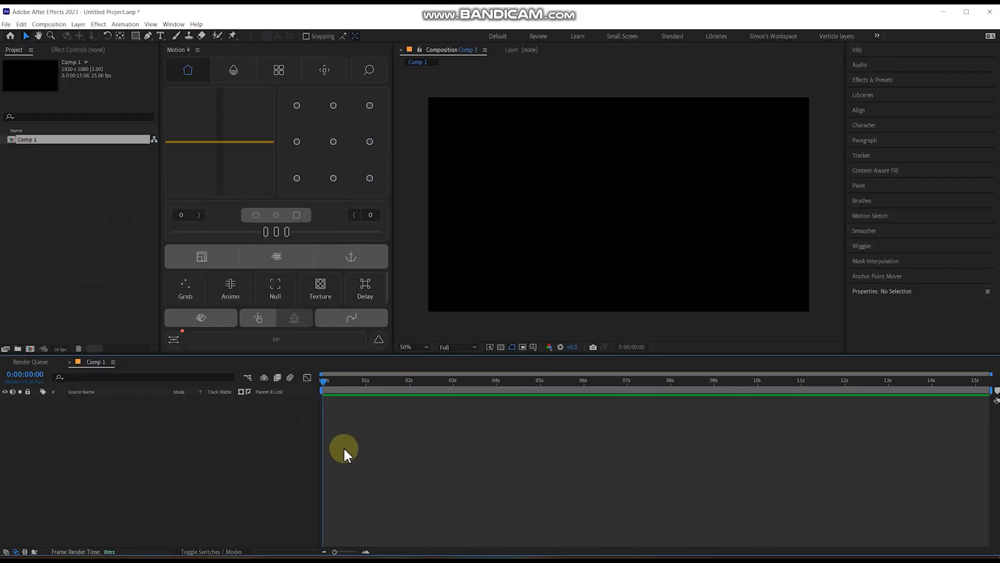
Place the downloaded 720p clip from Downloads in the person removal folder beside the original video
key("ctrl+i")
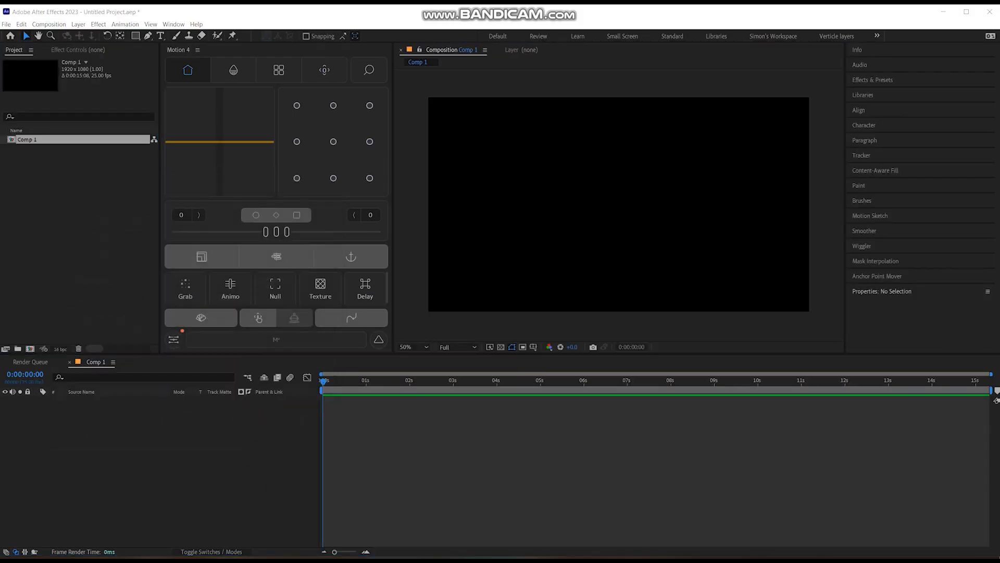
key("alt+Tab")
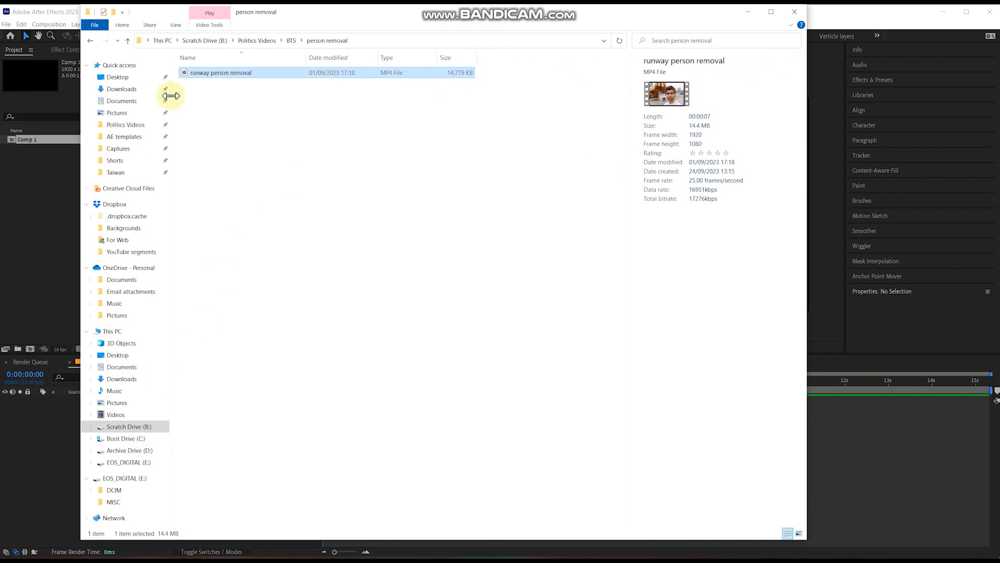
left_click(138, 90)
left_click(216, 100)
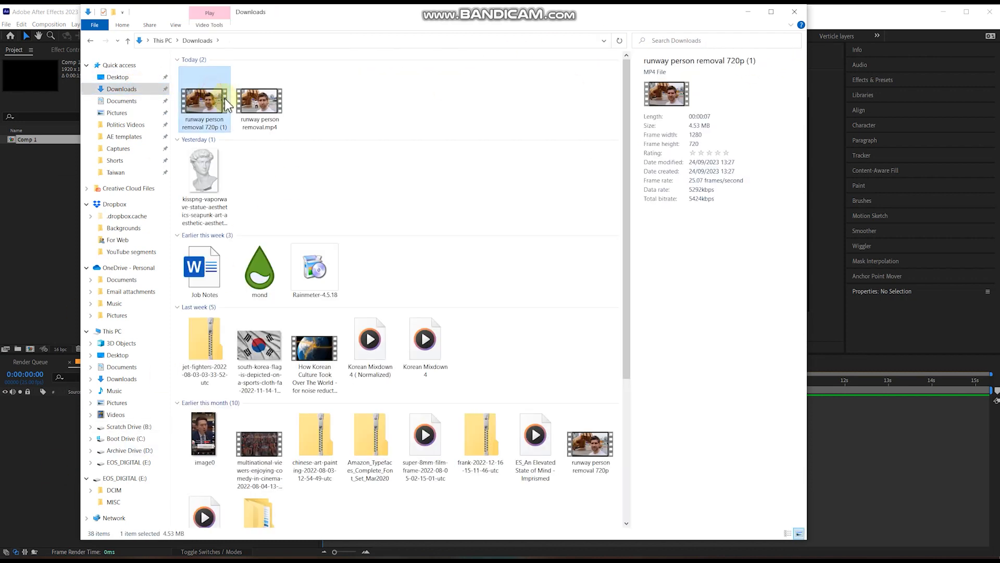
key("alt+Left")
key("ctrl+v")
Import the original and 720p clips into After Effects and add both to Comp 1, with the original on top
left_click_drag(292, 157, 62, 444)
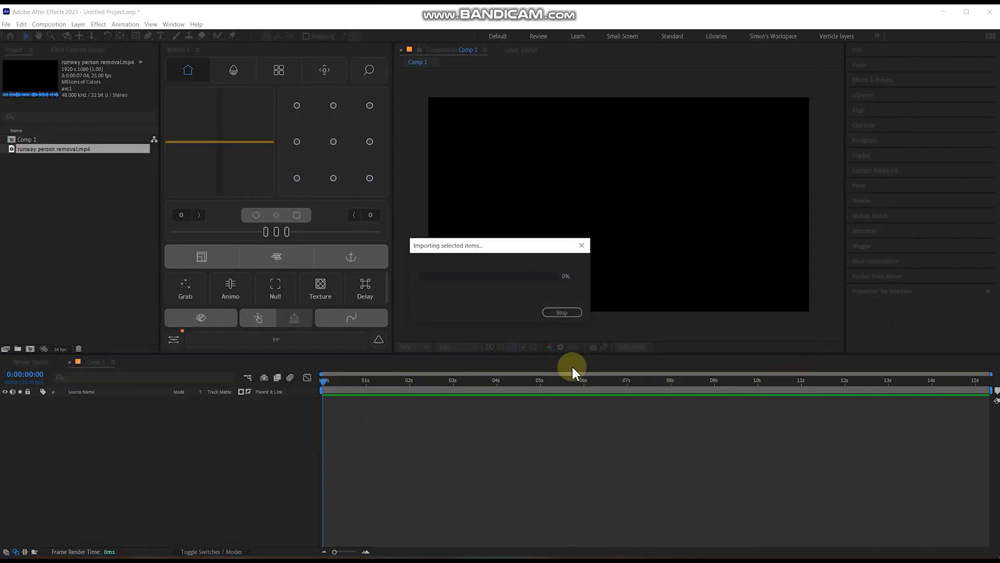
left_click(454, 452)
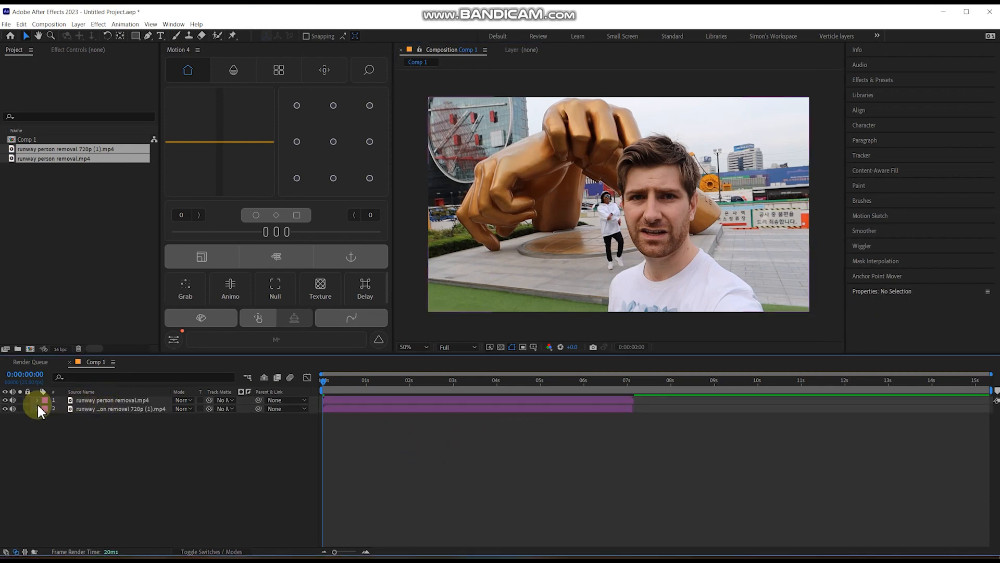
Hide the original clip's layer and fit the 720p layer to the composition size
left_click(5, 400)
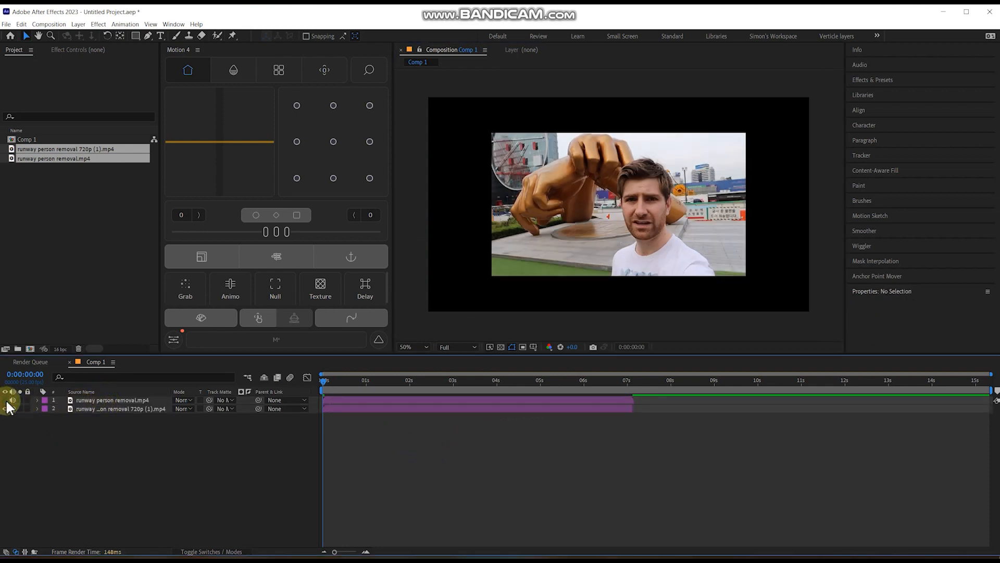
left_click(373, 409)
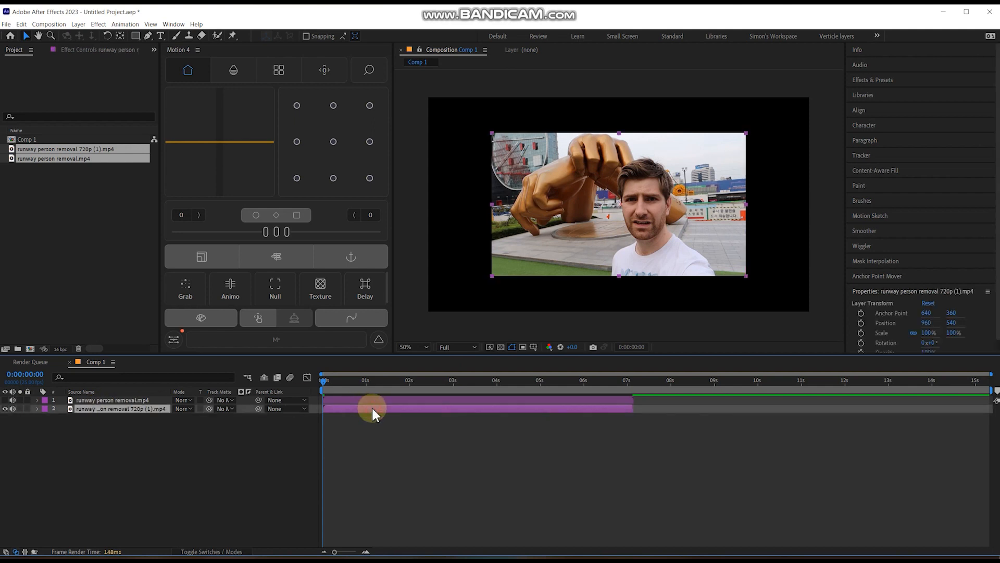
key("ctrl+alt+f")
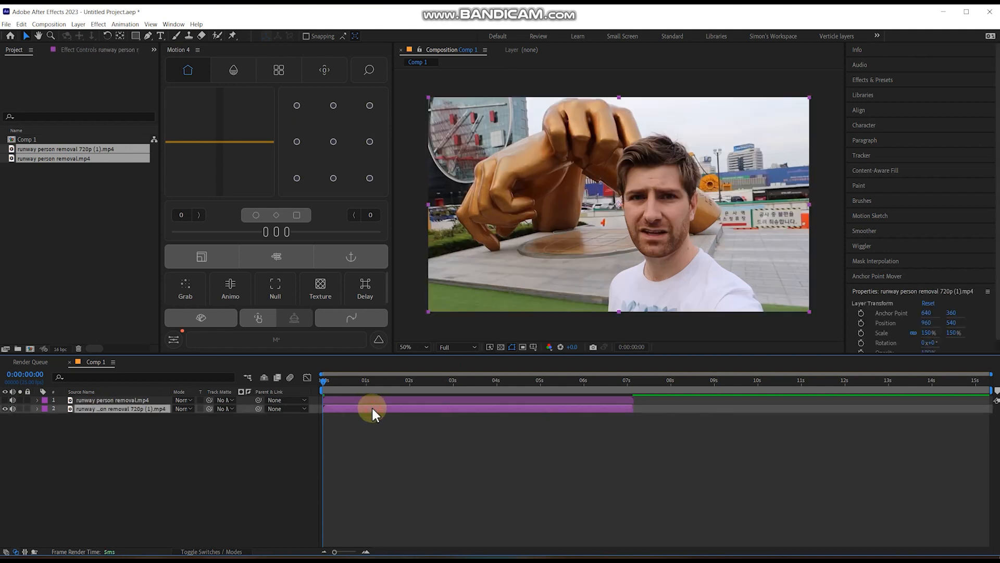
Review the inpainted layer at several points along the timeline and show the original layer again at about 5 seconds for comparison
left_click_drag(383, 385, 433, 390)
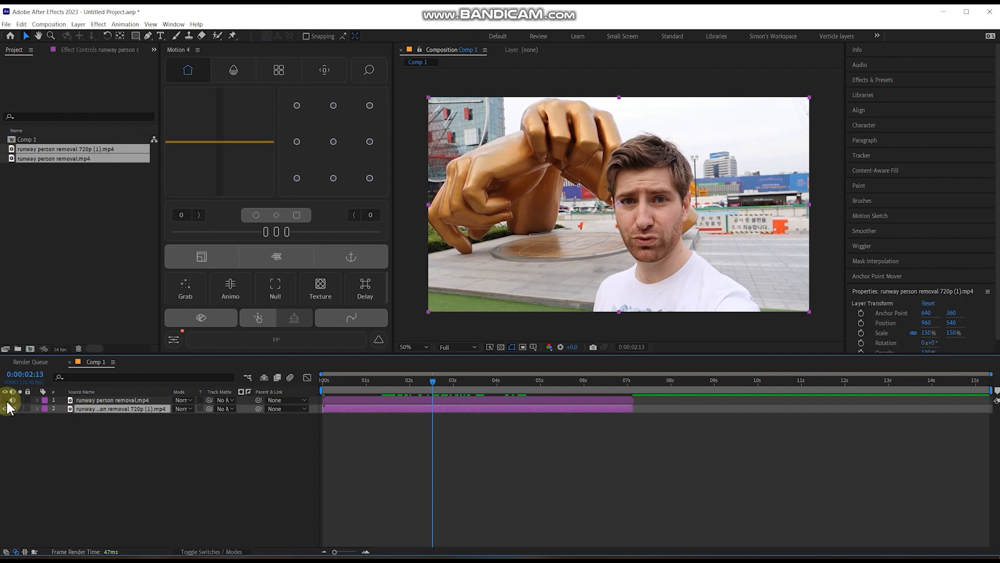
left_click_drag(442, 381, 604, 385)
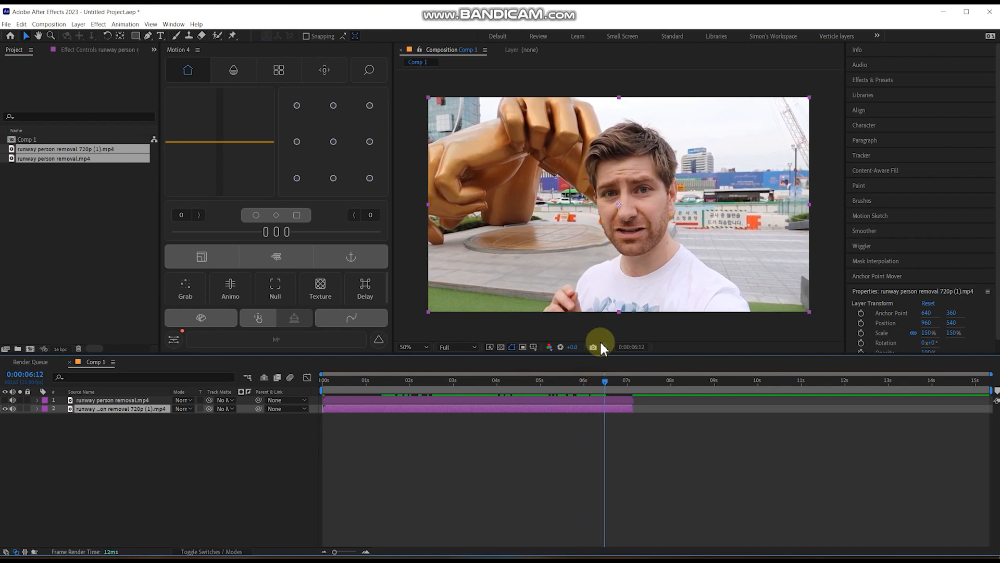
left_click_drag(609, 379, 570, 384)
left_click(5, 399)
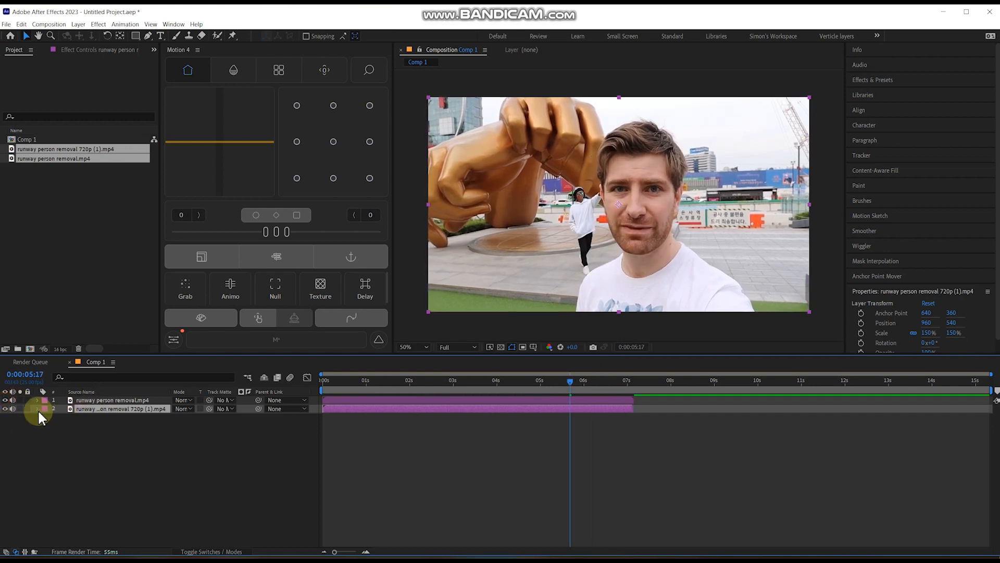
Hide the 720p layer and open the original clip's layer at its first frame with the Roto Brush tool active
left_click(5, 408)
left_click(111, 400)
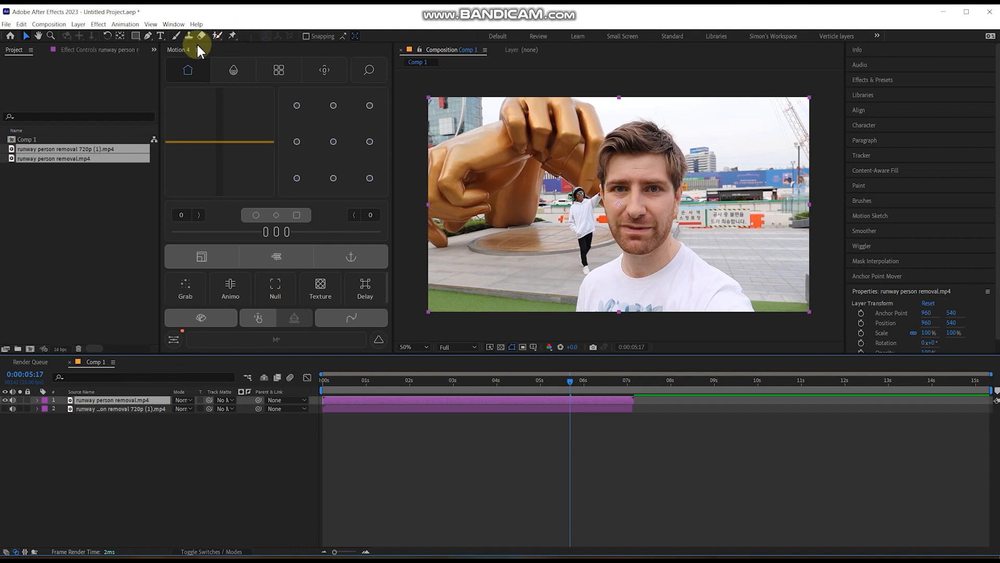
left_click(217, 37)
left_click(488, 401)
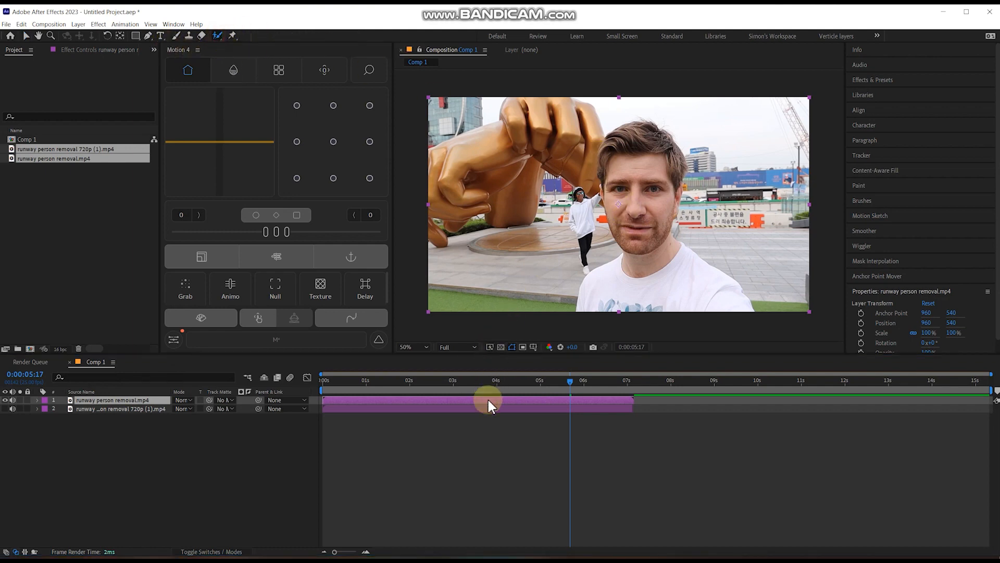
double_click(104, 400)
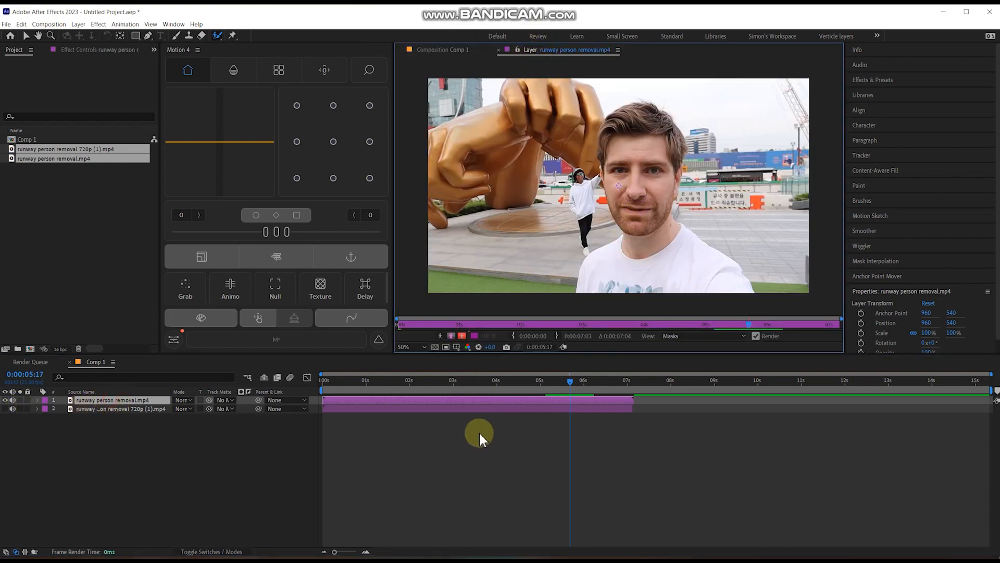
left_click_drag(488, 377, 284, 388)
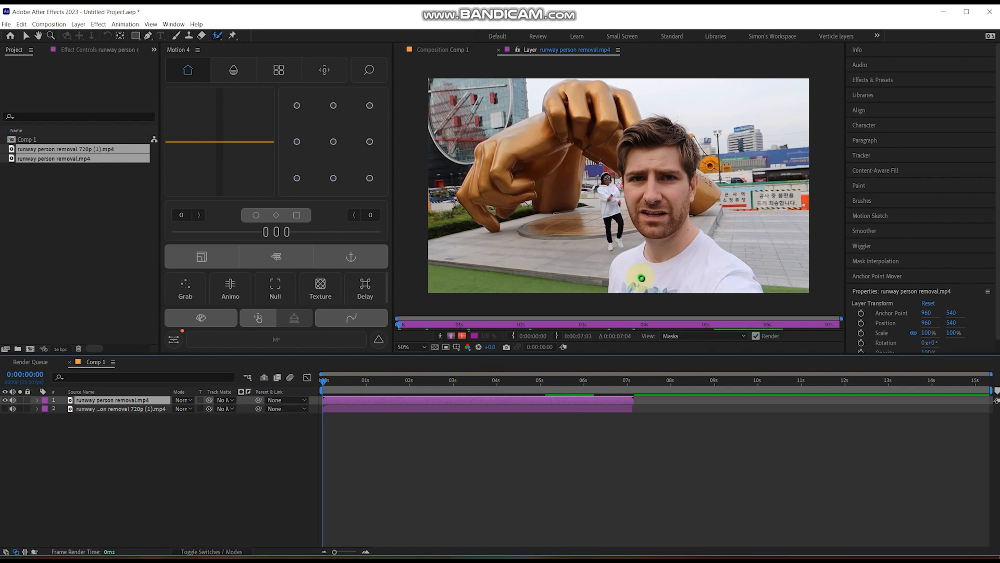
Outline the foreground man from shoulder over the head to the other shoulder with Roto Brush strokes on the first frame
mouse_move(614, 275)
left_mouse_down()
mouse_move(652, 241)
mouse_move(621, 156)
mouse_move(651, 118)
left_mouse_up()
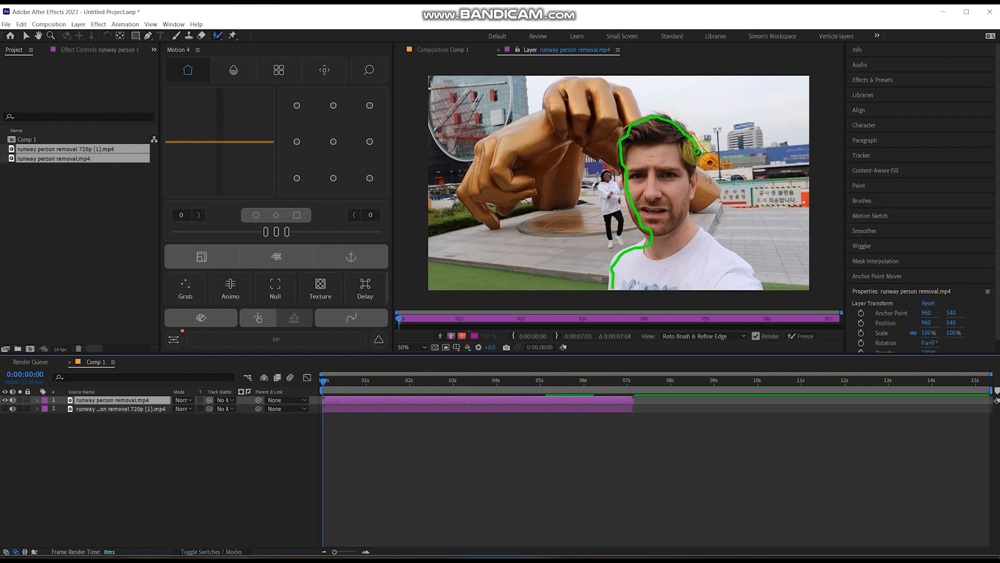
left_click_drag(696, 179, 689, 227)
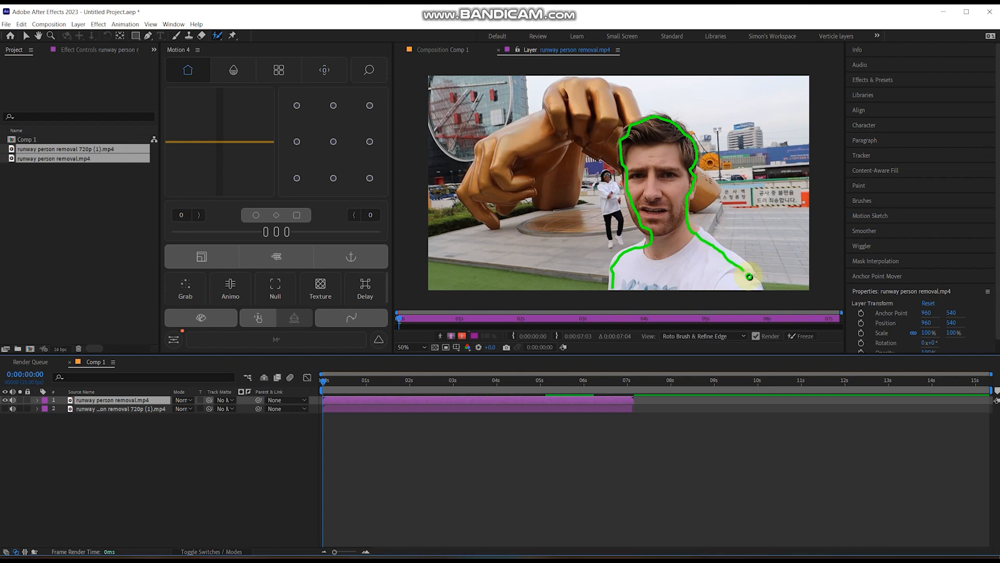
left_click_drag(758, 289, 759, 290)
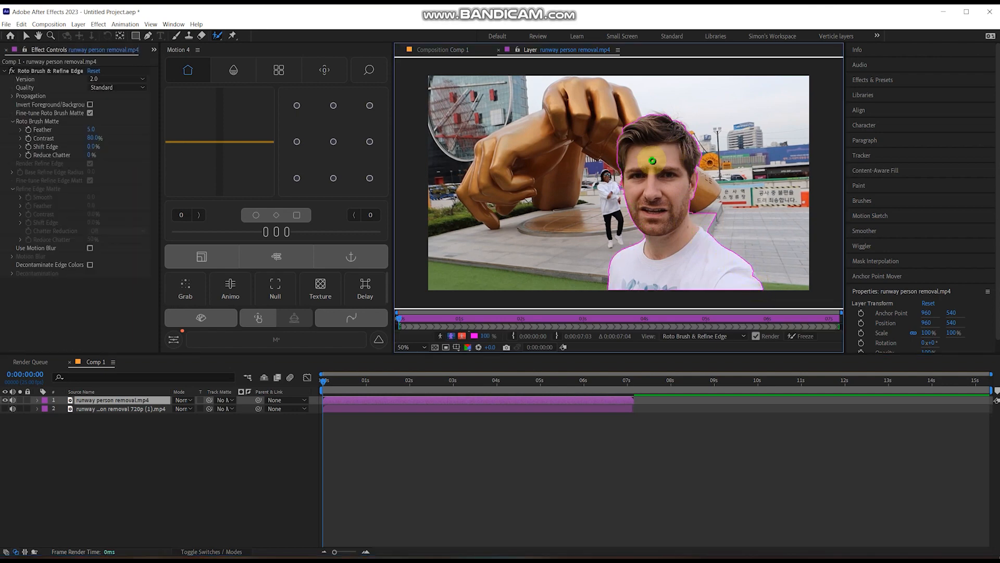
Refine the Roto Brush selection along the man's cheek and ear beside the background person on the first frame
scroll(615, 195, "up", 6)
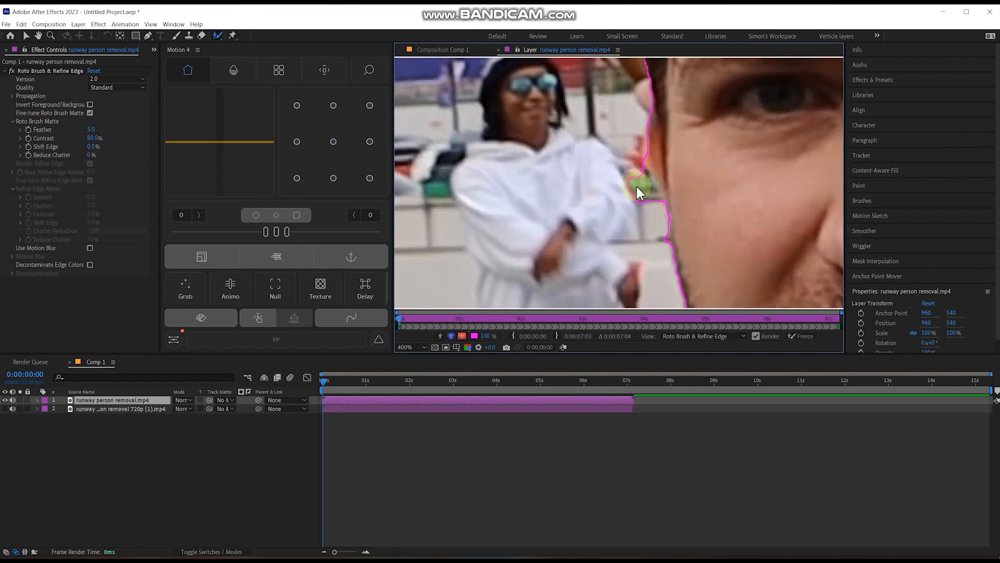
left_click_drag(636, 183, 650, 198)
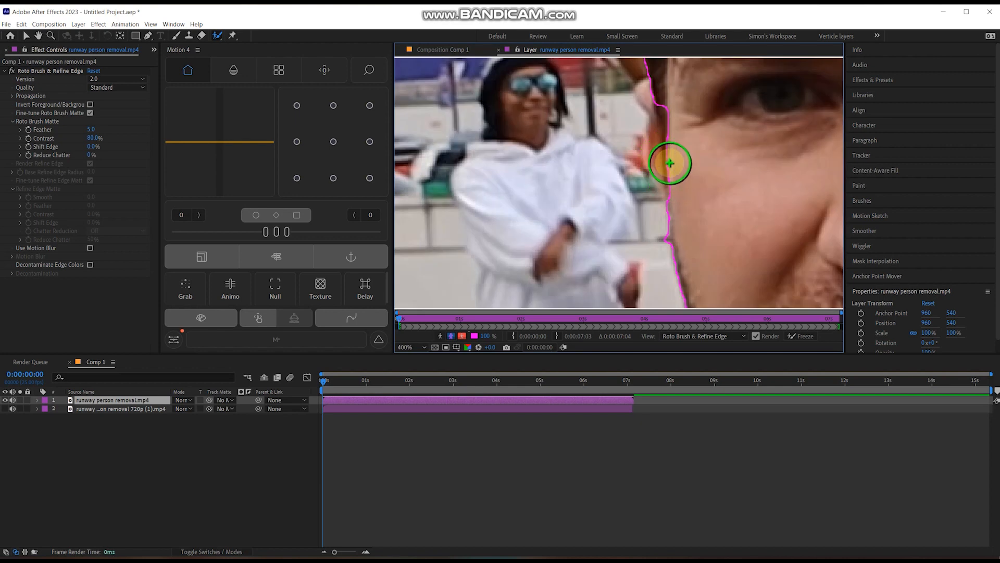
mouse_move(661, 162)
left_mouse_down()
mouse_move(652, 154)
mouse_move(657, 92)
left_mouse_up()
scroll(688, 145, "down", 2)
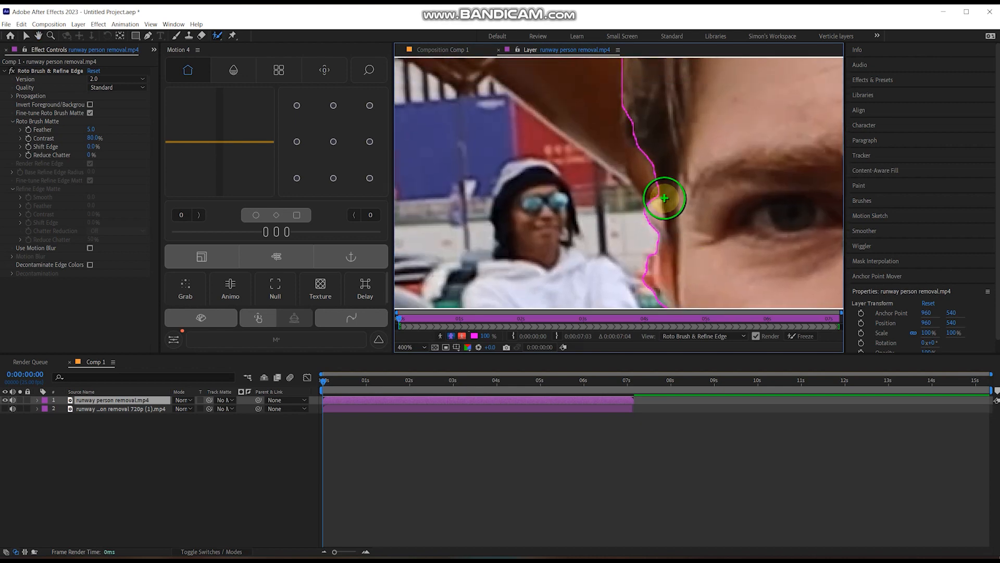
scroll(667, 201, "down", 1)
mouse_move(660, 170)
left_mouse_down()
mouse_move(652, 165)
mouse_move(629, 189)
mouse_move(627, 212)
mouse_move(627, 203)
left_mouse_up()
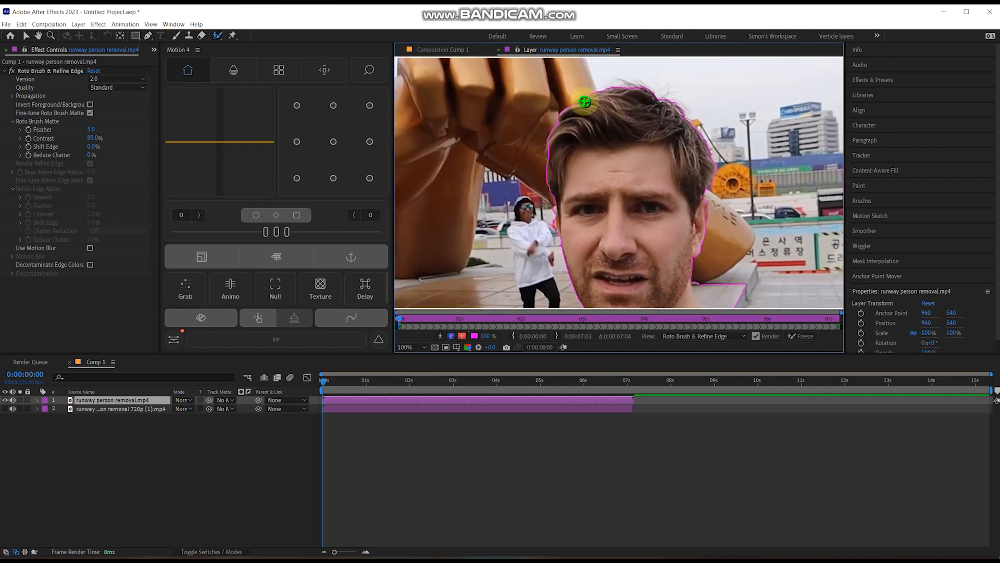
Clean up the Roto Brush selection around the man's hair, neck and shirt shoulder on the first frame
left_click_drag(654, 208, 646, 92)
mouse_move(697, 205)
left_mouse_down()
mouse_move(720, 226)
mouse_move(692, 207)
mouse_move(657, 150)
left_mouse_up()
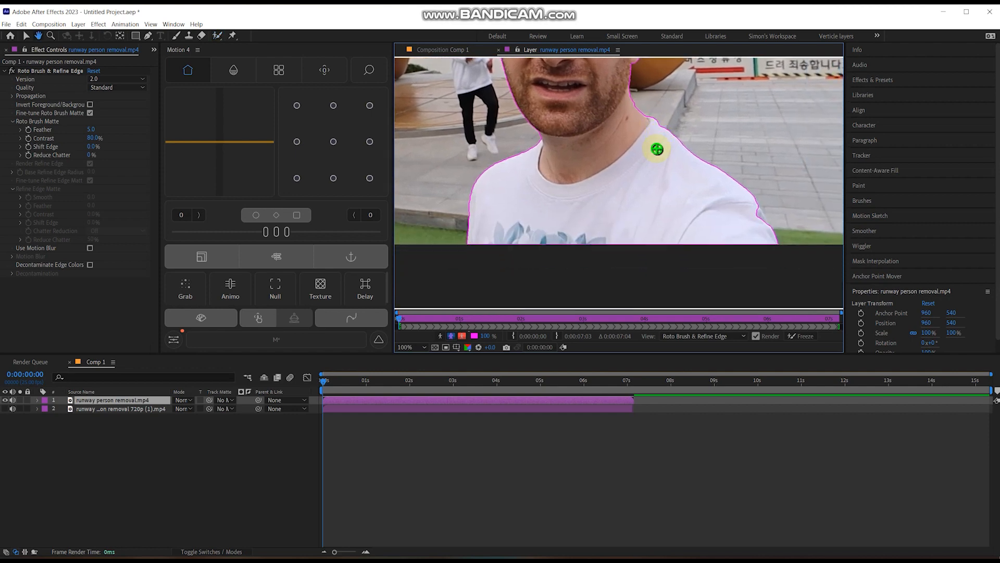
left_click_drag(766, 222, 766, 223)
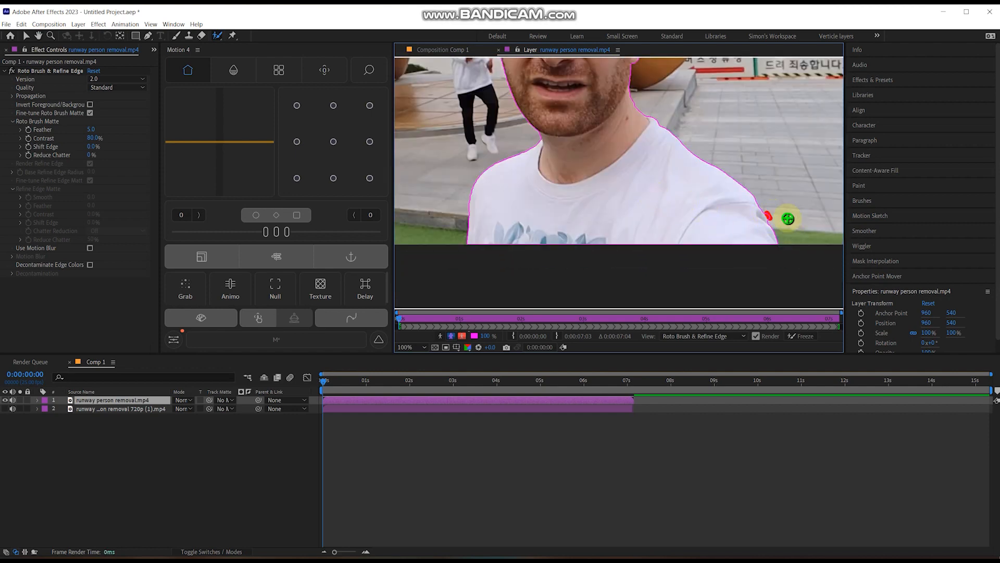
scroll(616, 161, "down", 2)
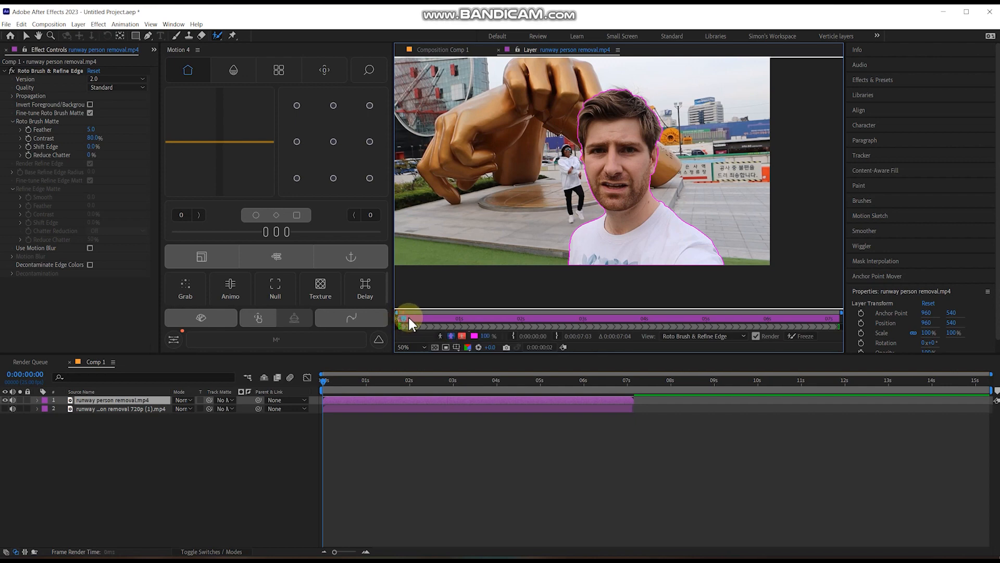
Propagate the Roto Brush selection past one second and correct its edge beside the man's jaw at 0:00:01:00
left_click(427, 317)
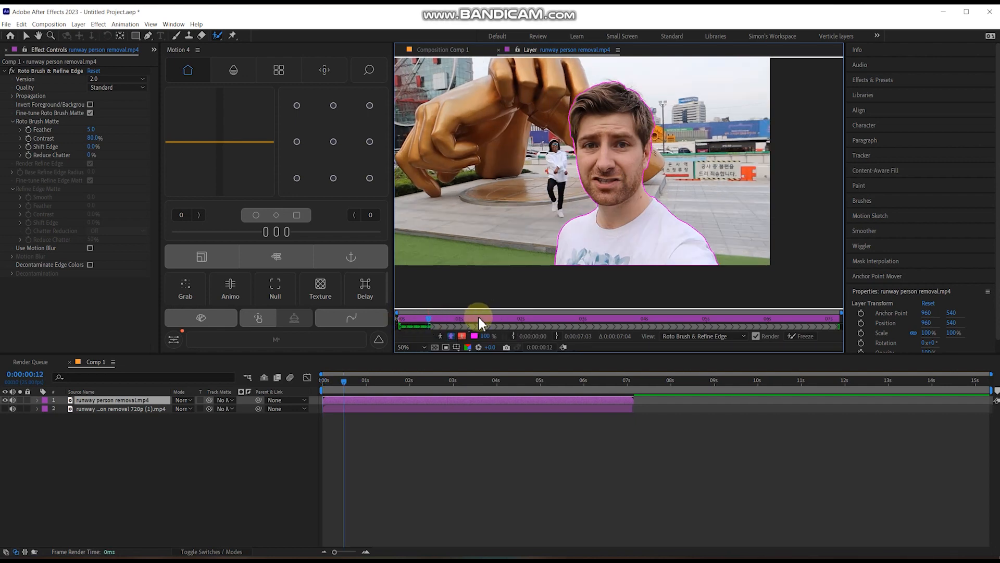
left_click(458, 318)
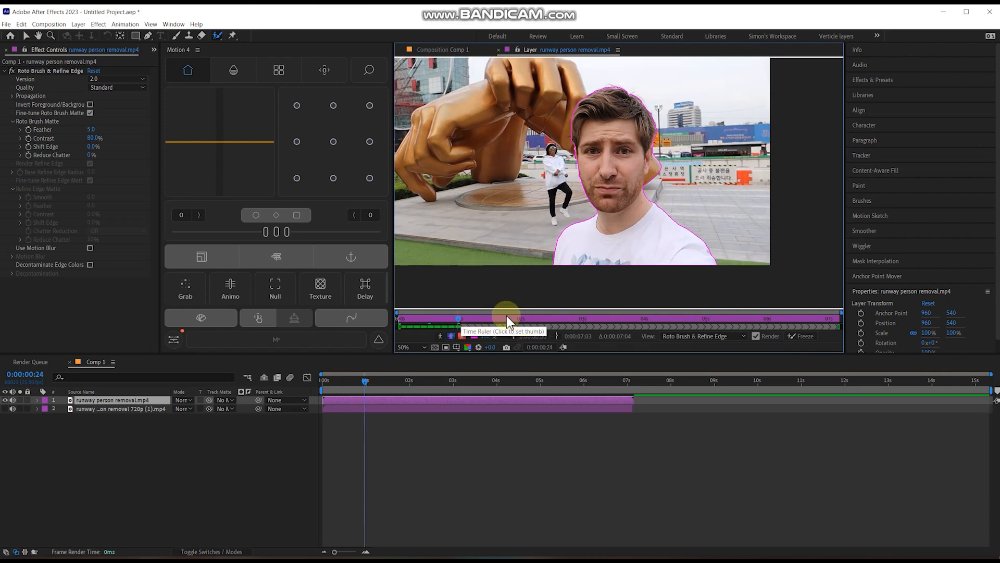
left_click(492, 318)
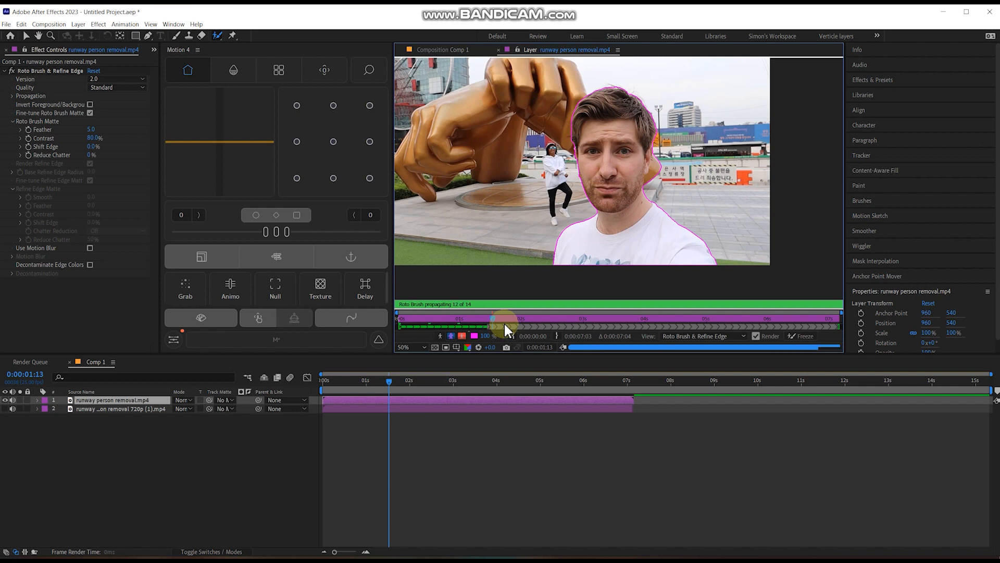
left_click(461, 318)
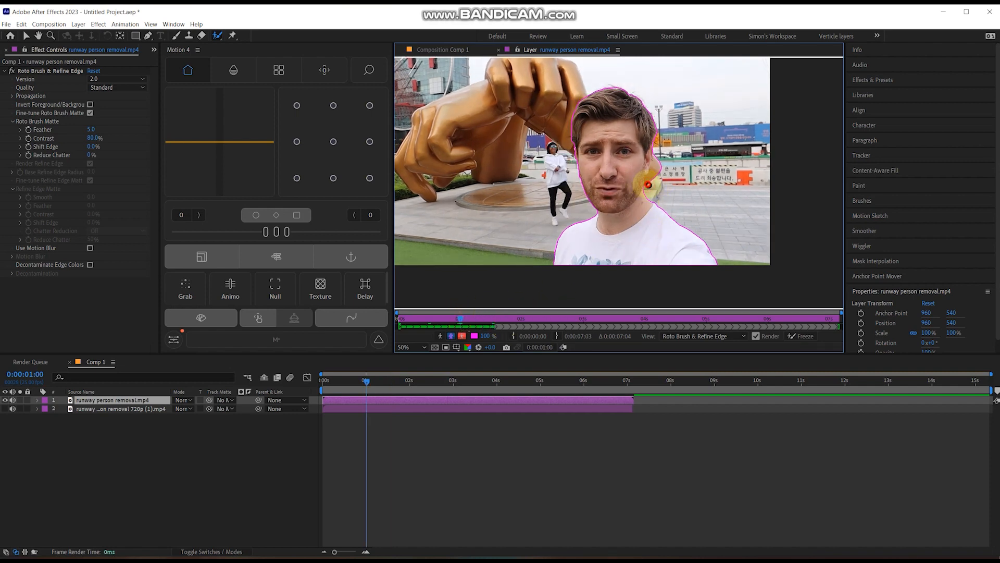
left_click_drag(660, 163, 663, 181)
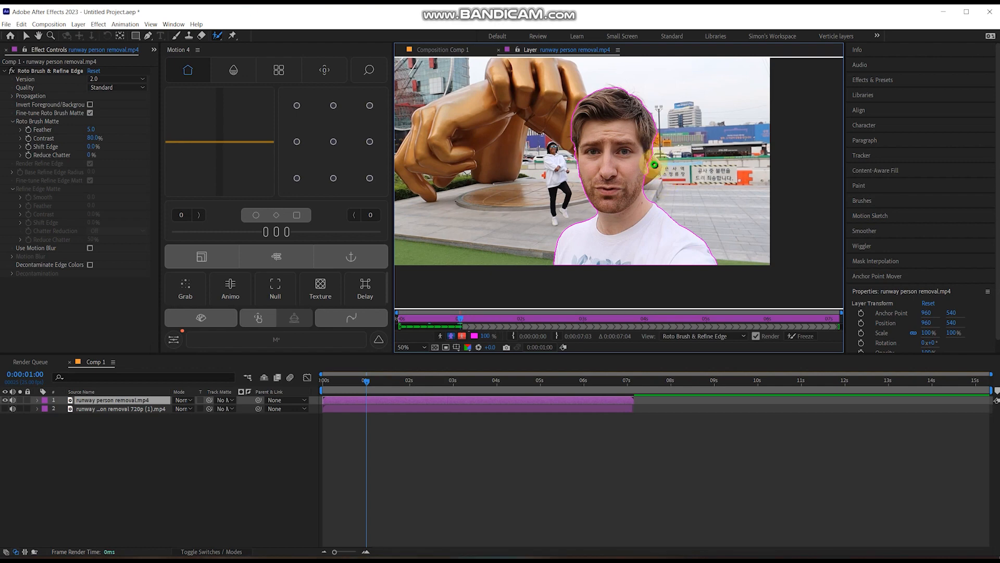
Touch up the selection near the man's ear at 0:00:01:09 and propagate it to 0:00:03:06
left_click(482, 319)
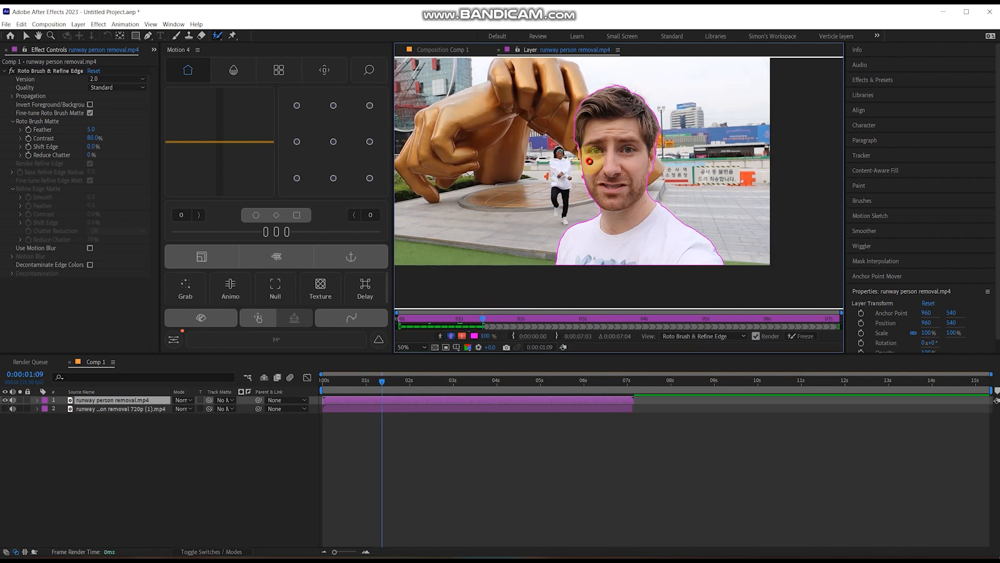
scroll(583, 157, "up", 2)
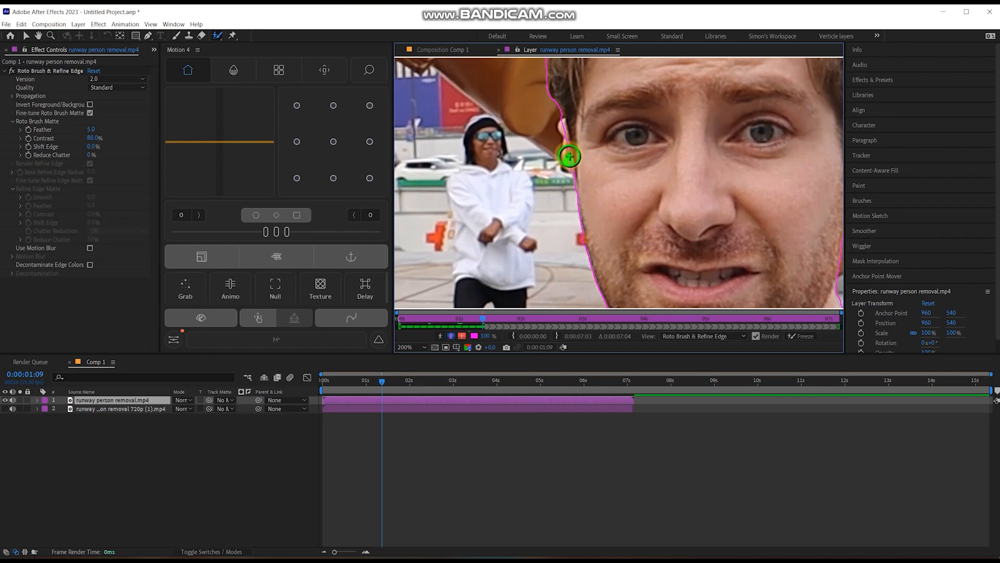
scroll(565, 130, "down", 2)
left_click(512, 319)
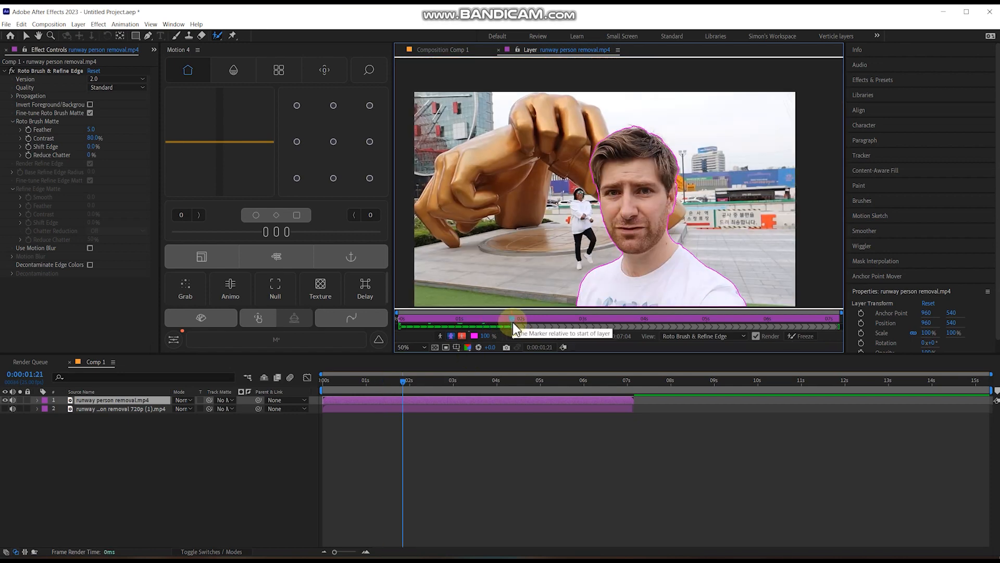
left_click(552, 320)
left_click(598, 319)
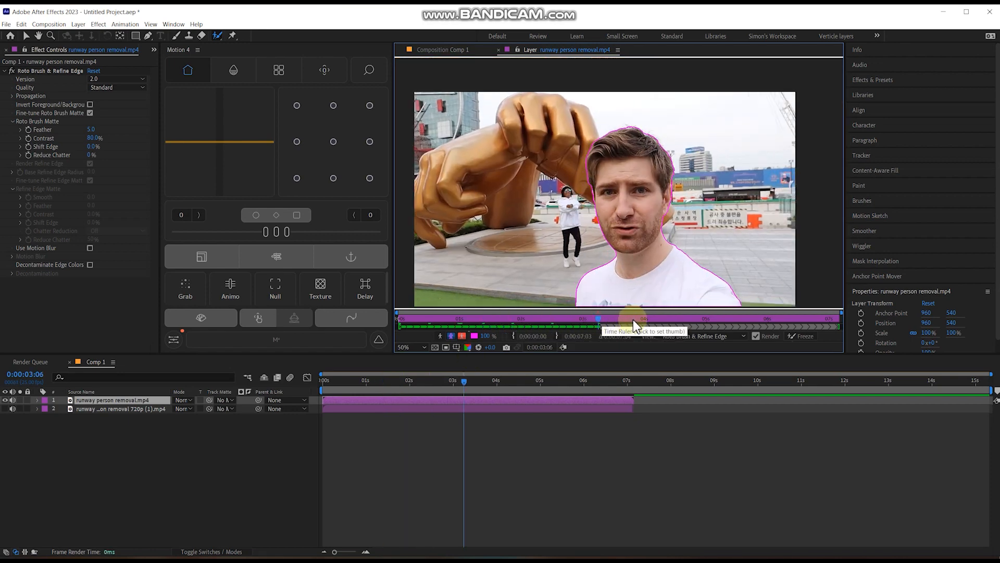
Correct the Roto Brush edge along the man's ear and cheek at 0:00:04:02 and 0:00:04:16
left_click(650, 319)
scroll(599, 185, "up", 2)
left_click_drag(558, 199, 553, 163)
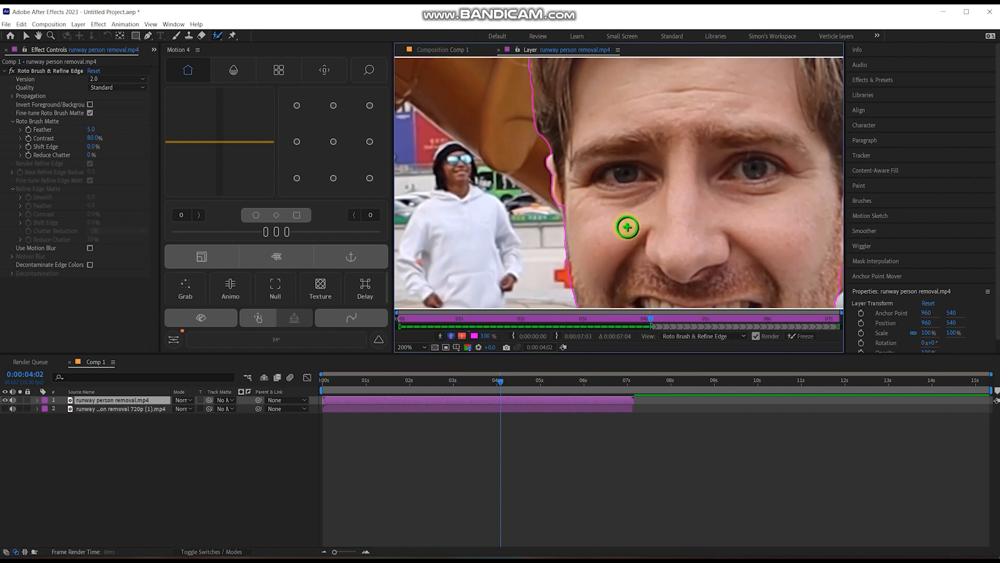
scroll(578, 179, "down", 2)
left_click(685, 318)
scroll(597, 167, "up", 2)
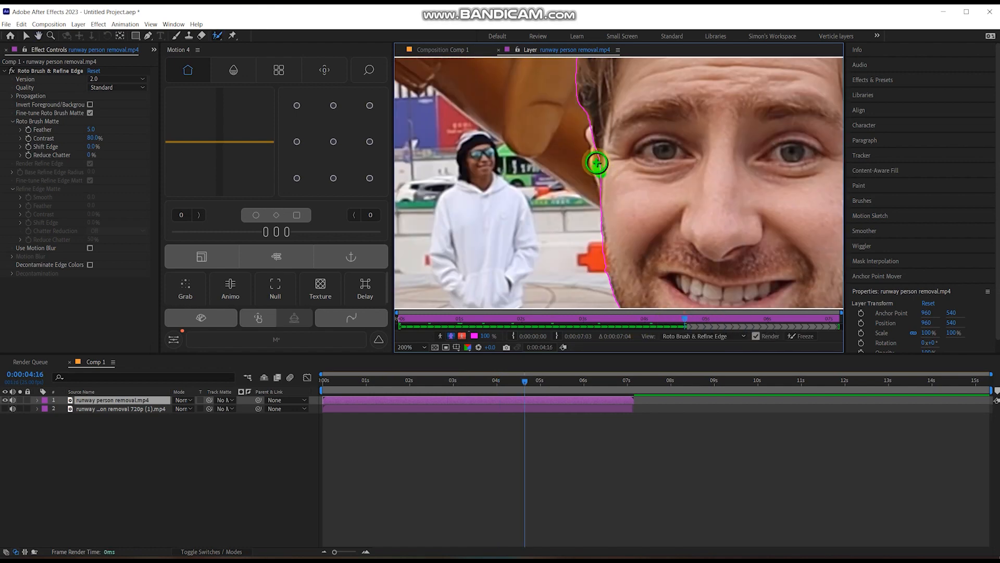
scroll(664, 230, "down", 2)
Propagate the Roto Brush selection to 0:00:06:22 and check the outline back around 0:00:05:20
left_click(777, 319)
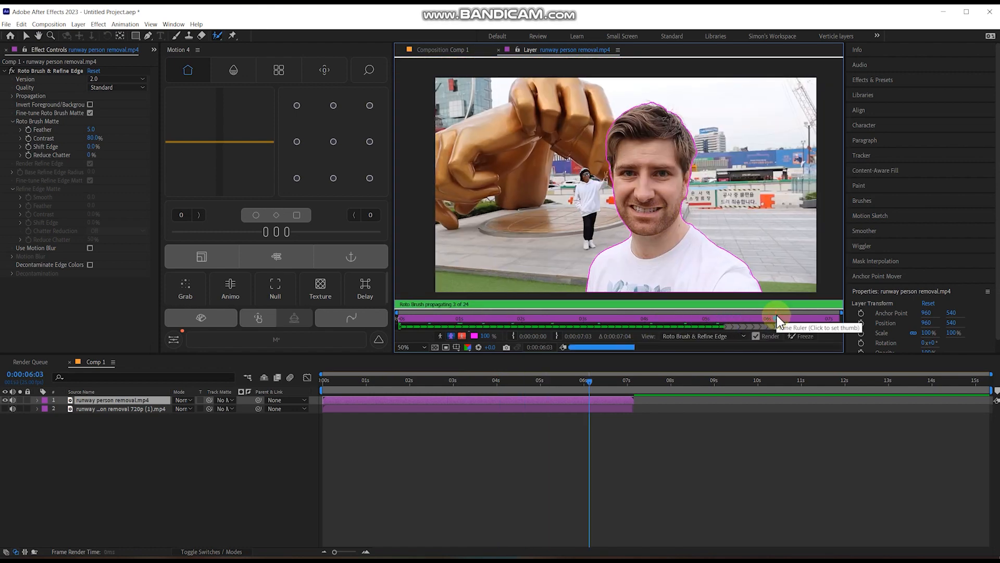
left_click(803, 319)
left_click(823, 318)
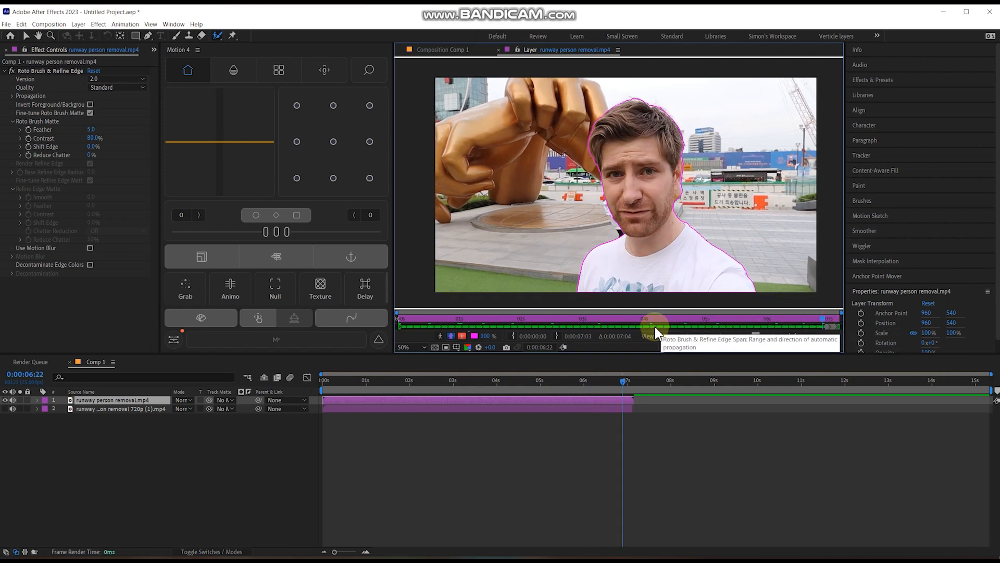
left_click_drag(647, 318, 755, 308)
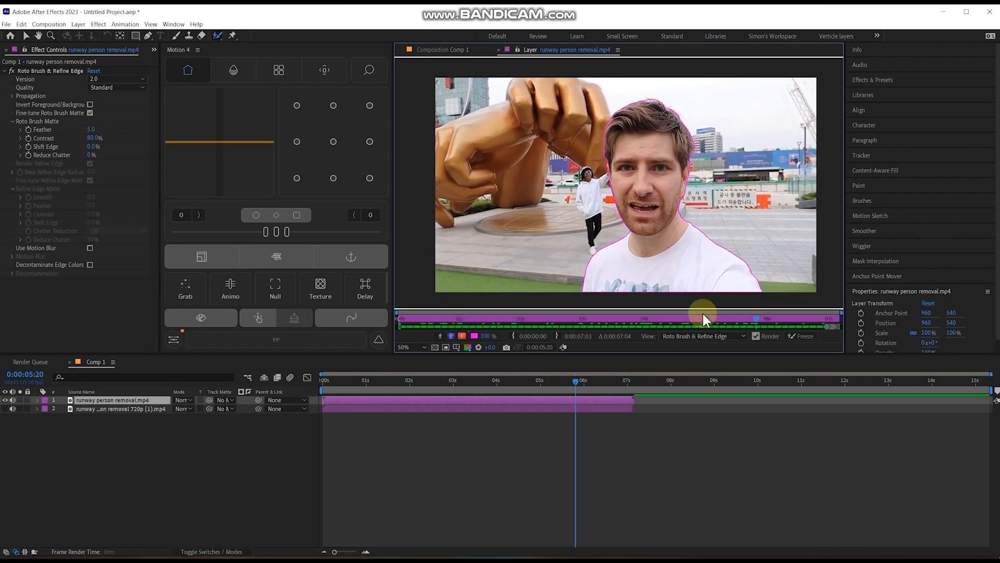
Freeze the Roto Brush propagation and check the isolated man over time in Comp 1
left_click(794, 337)
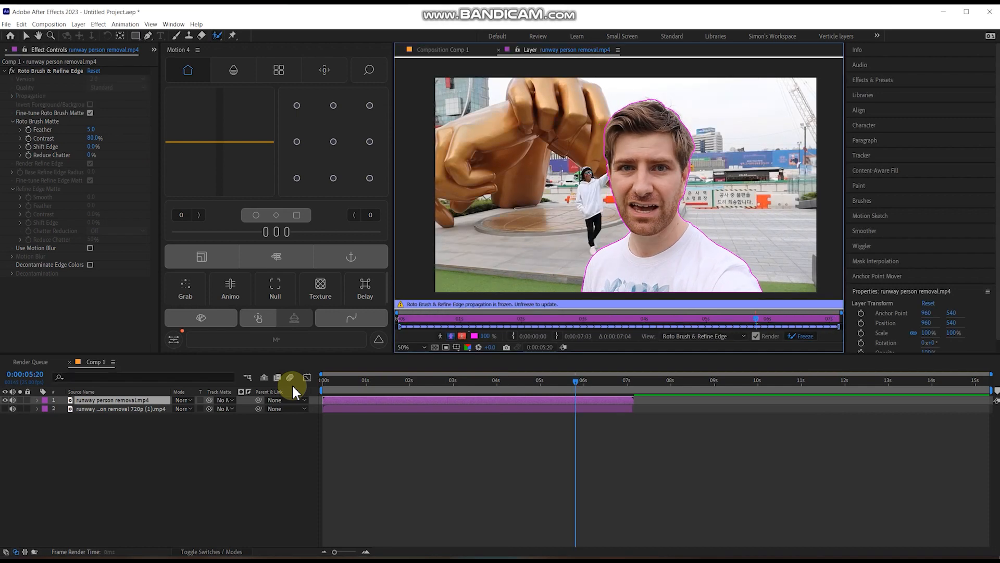
left_click(452, 48)
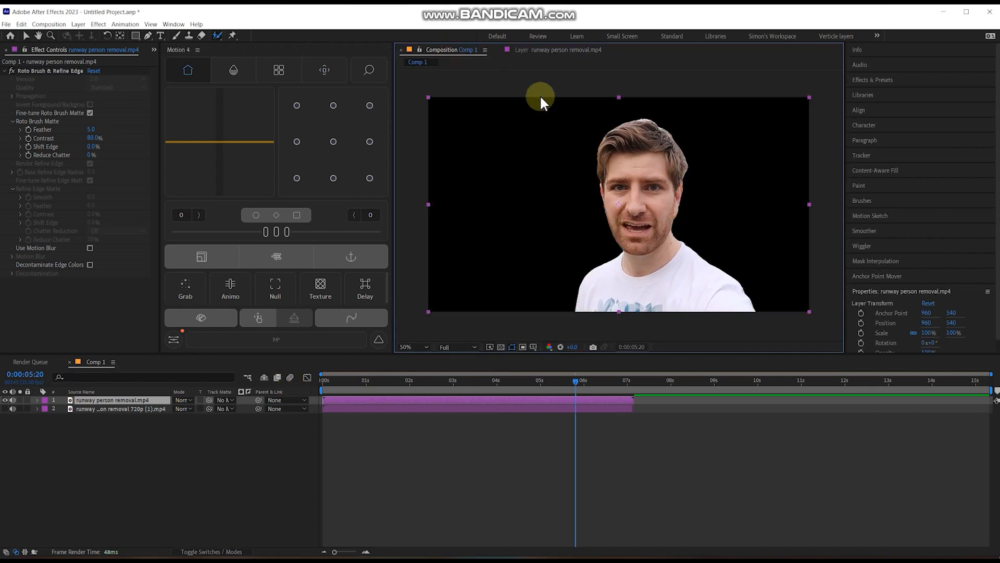
left_click(76, 409)
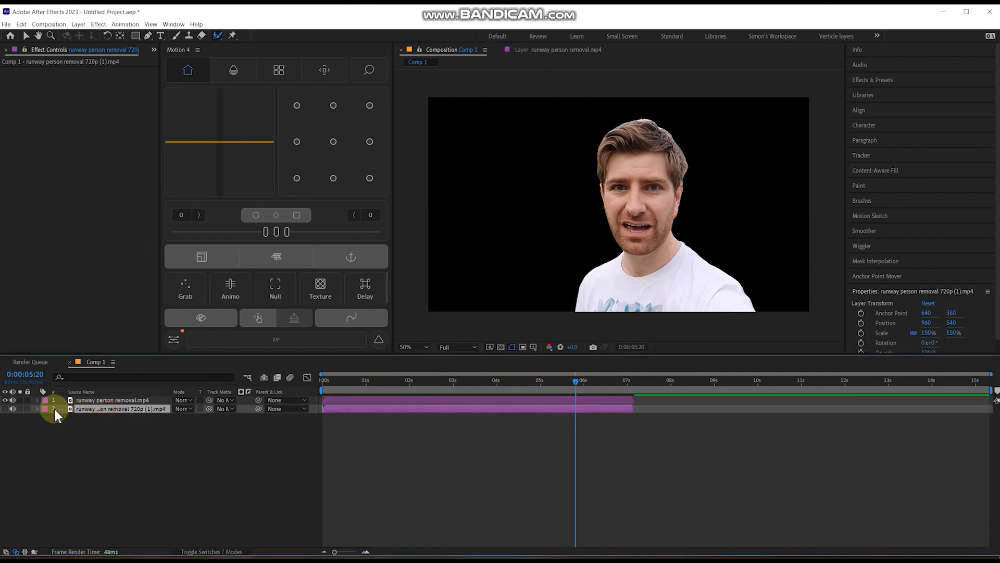
left_click(148, 399)
left_click_drag(562, 391, 510, 380)
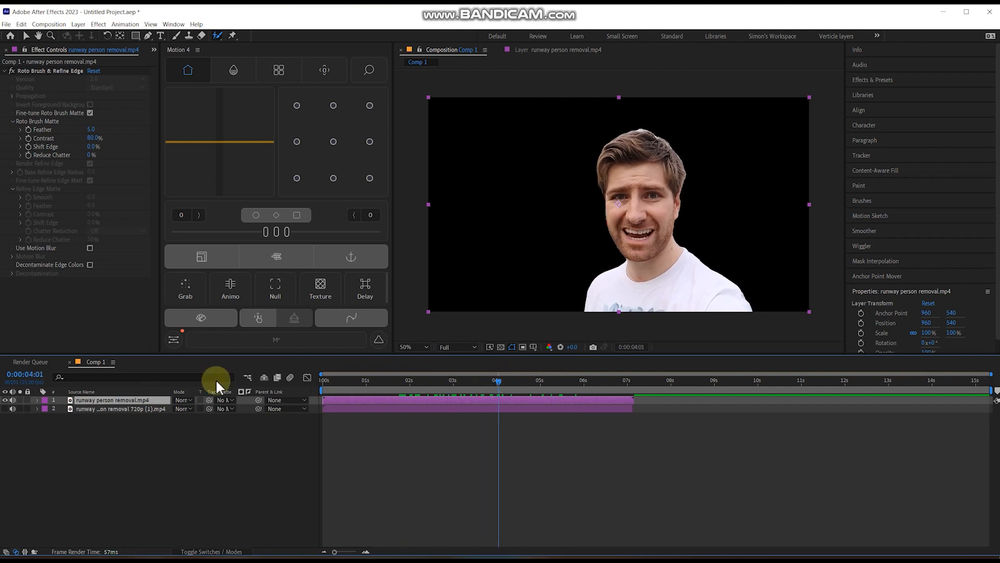
Show the 720p layer beneath the cutout and inspect the composite along the man's face at 0:00:04:19
left_click(5, 409)
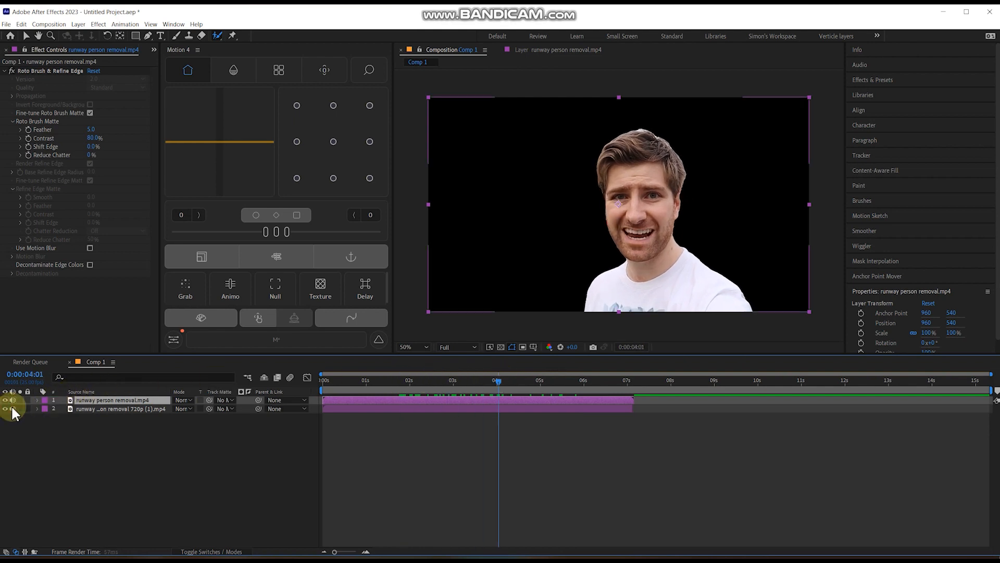
left_click_drag(502, 383, 532, 378)
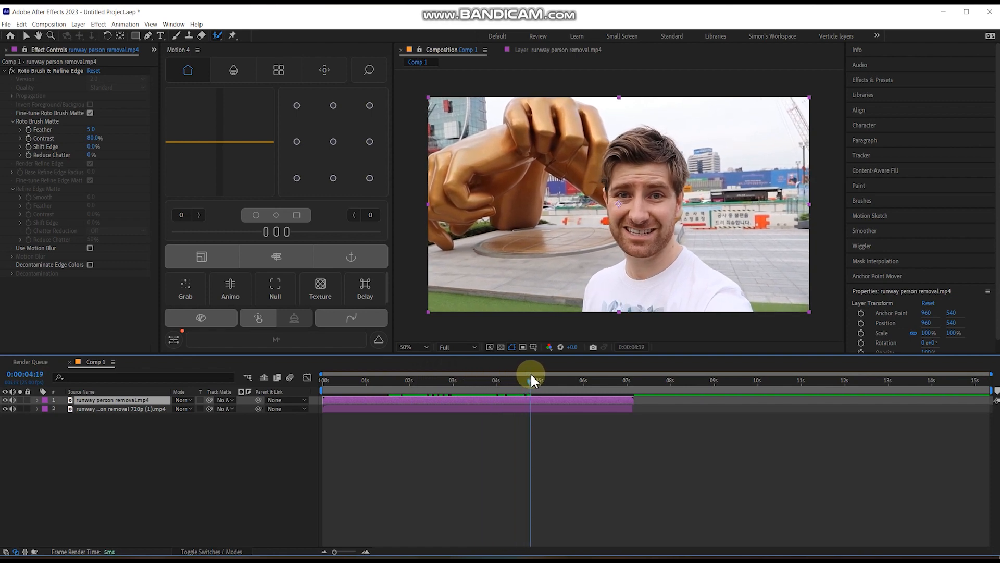
scroll(651, 229, "up", 4)
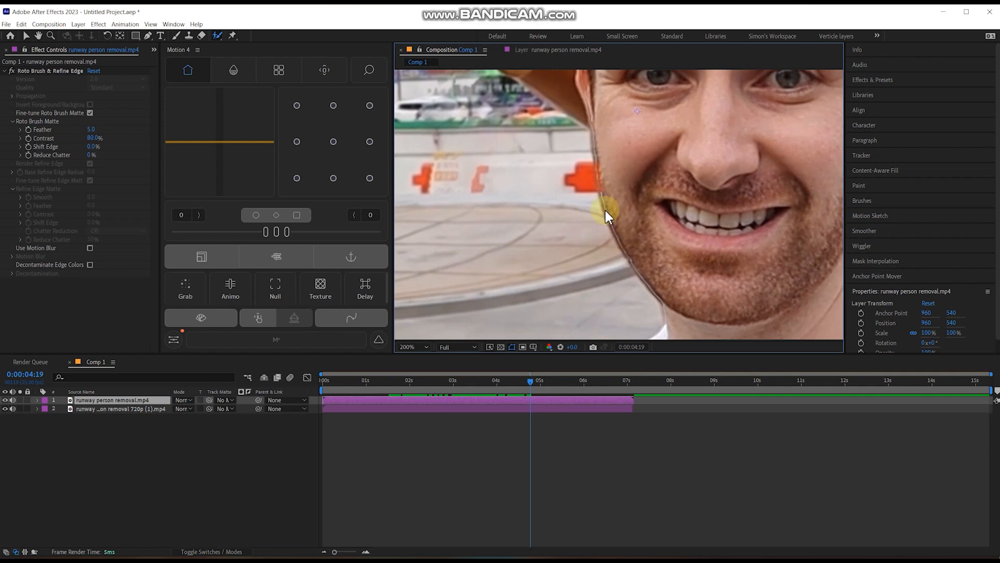
Move the anchor point of the cutout layer, runway person removal.mp4, onto the man's chin at 0:00:04:07
scroll(642, 245, "down", 4)
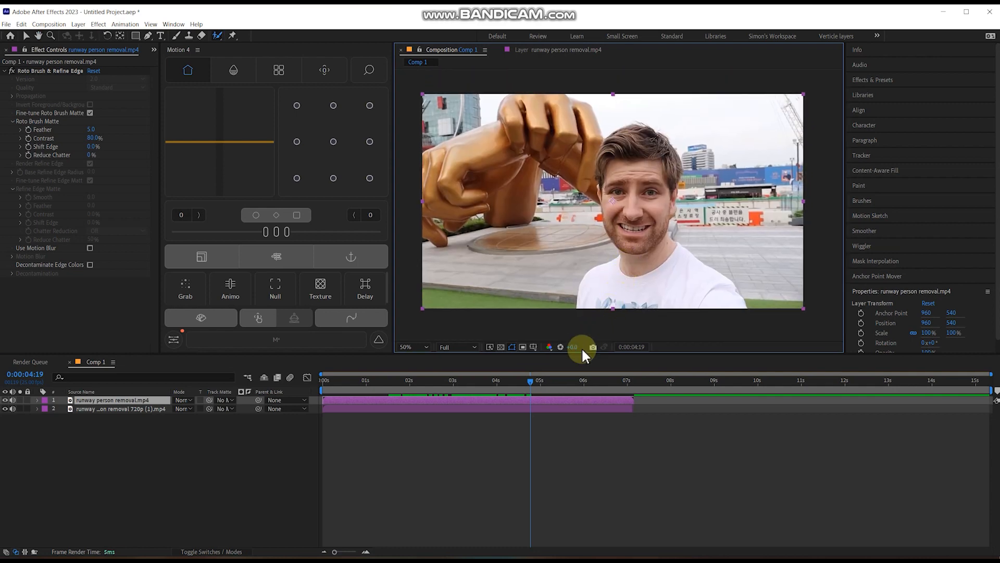
left_click_drag(530, 386, 510, 384)
left_click(629, 210)
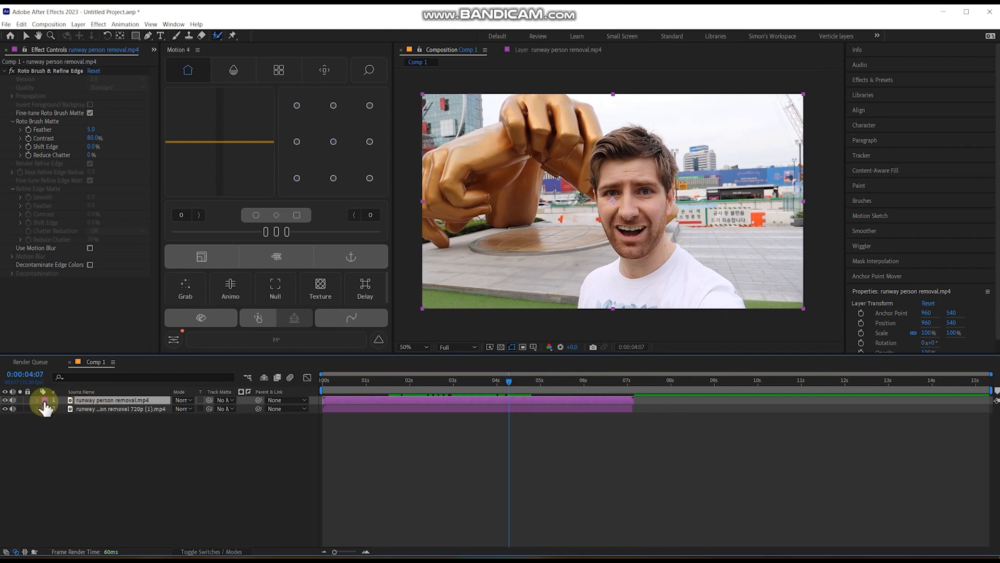
key("y")
left_click_drag(613, 201, 636, 222)
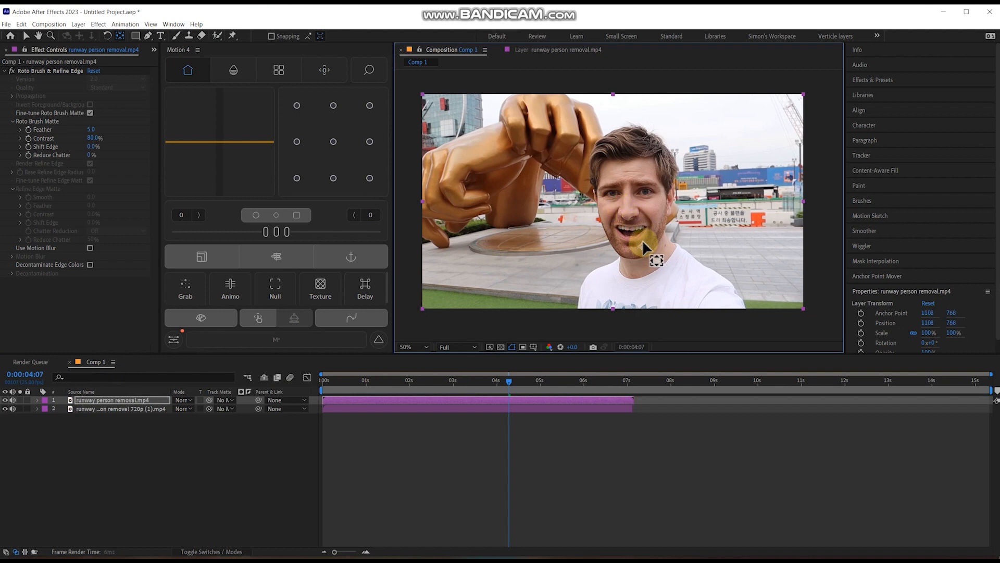
left_click_drag(646, 243, 646, 243)
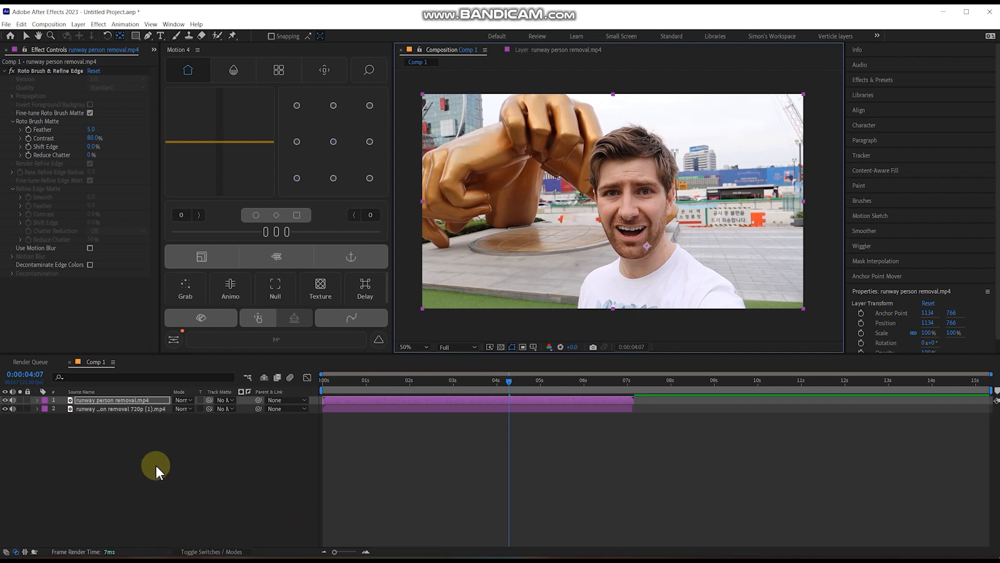
Reveal the cutout layer's Scale property and set it to 105%
key("s")
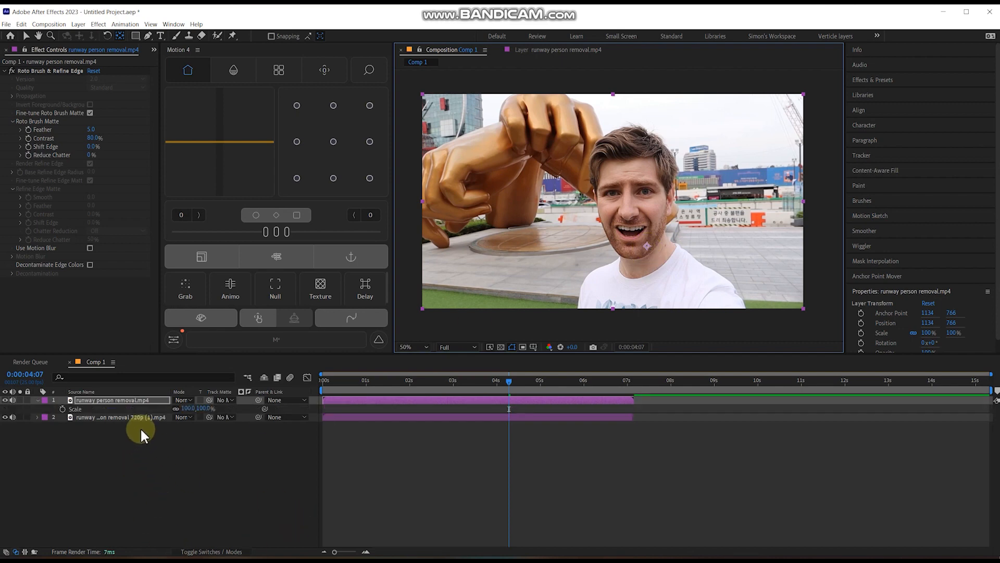
left_click(205, 408)
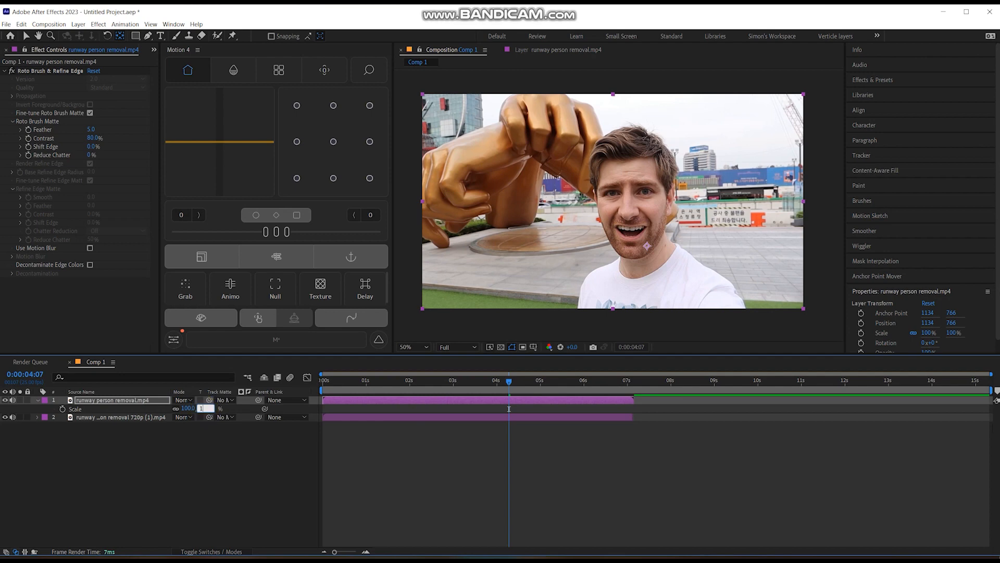
key("Return")
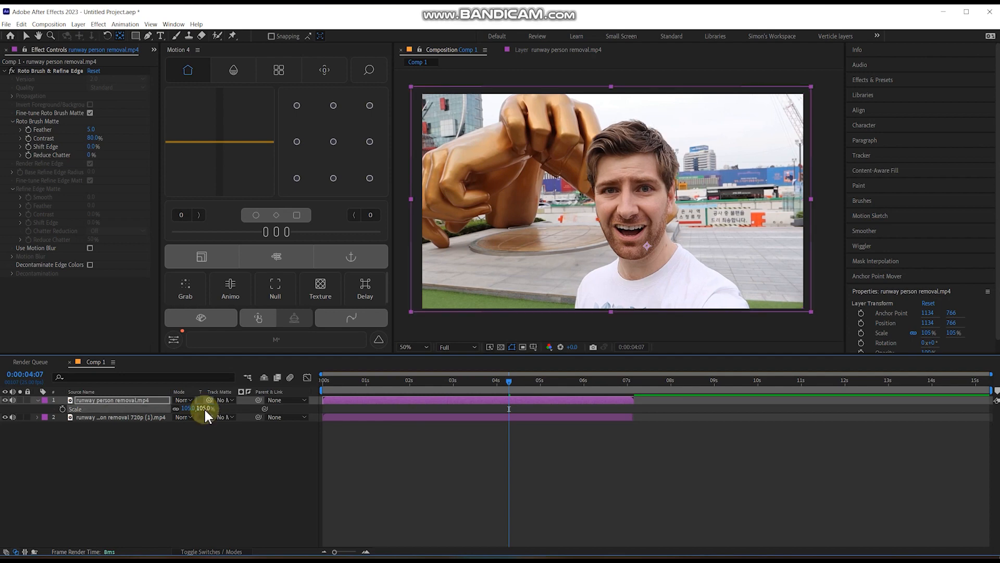
Check the enlarged cutout against the background around 0:00:01:24, then play the composite from 0:00:00:04 and inspect it at 0:00:00:24
mouse_move(420, 385)
left_mouse_down()
mouse_move(371, 380)
mouse_move(409, 383)
left_mouse_up()
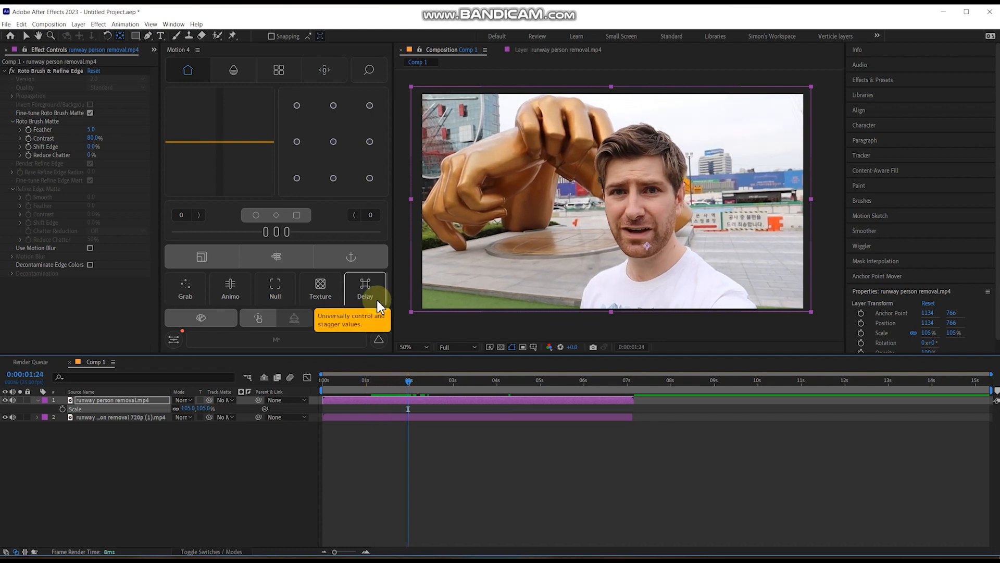
left_click_drag(412, 381, 329, 384)
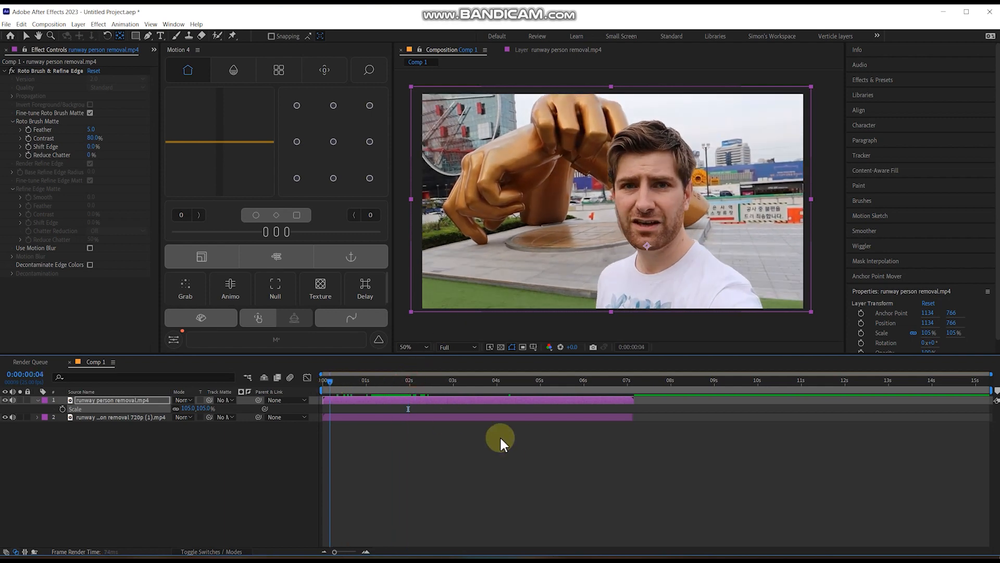
key("space")
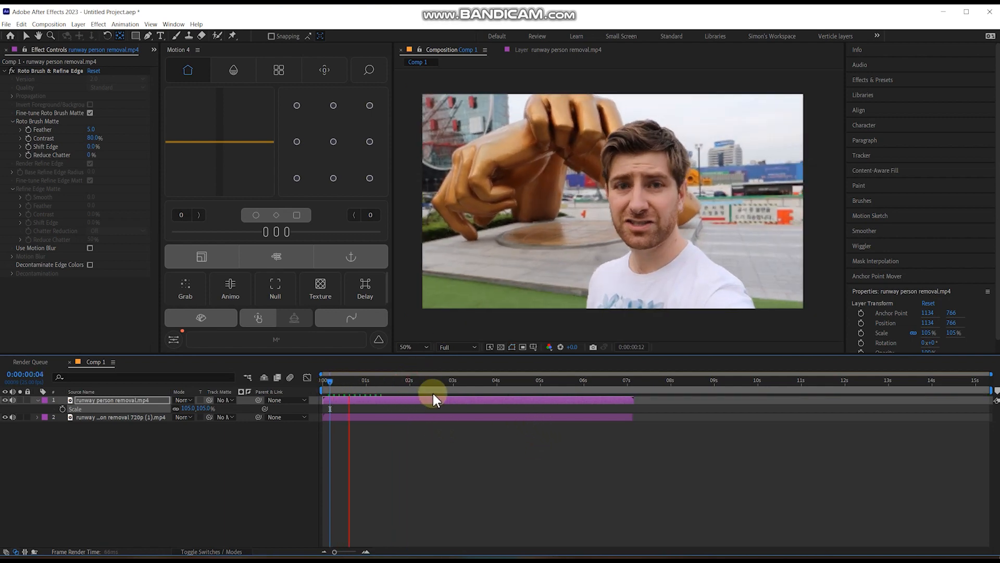
key("space")
mouse_move(361, 384)
left_mouse_down()
mouse_move(566, 386)
mouse_move(366, 392)
left_mouse_up()
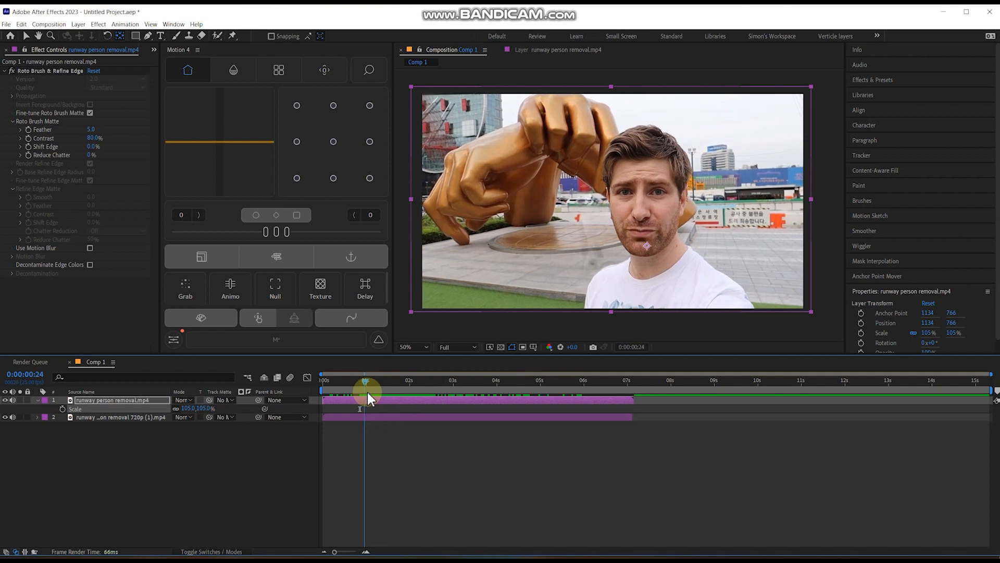
Set the cutout layer's scale to 110% and play the composite from the start of the timeline
left_click(203, 409)
type("110")
key("Return")
left_click_drag(376, 385, 304, 390)
key("space")
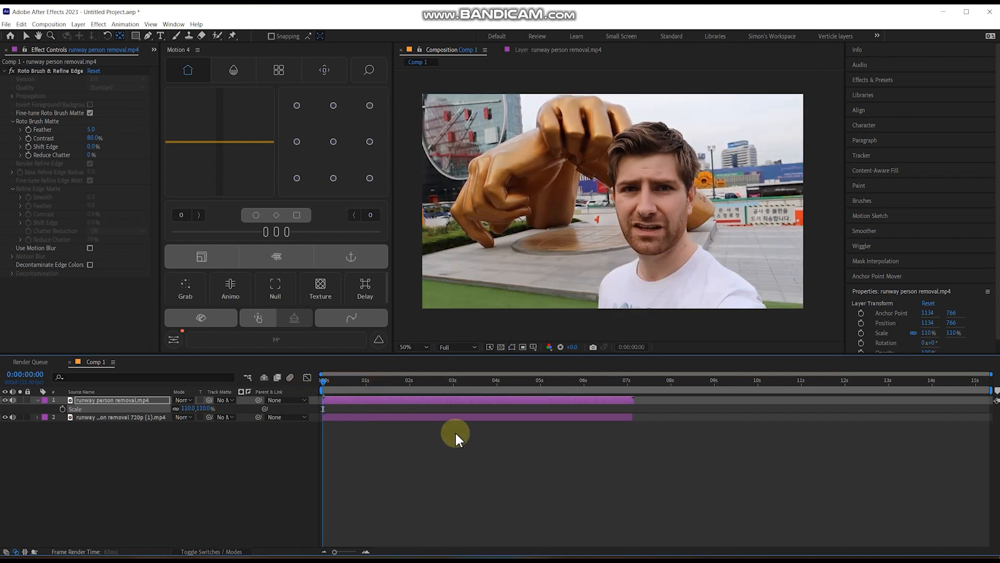